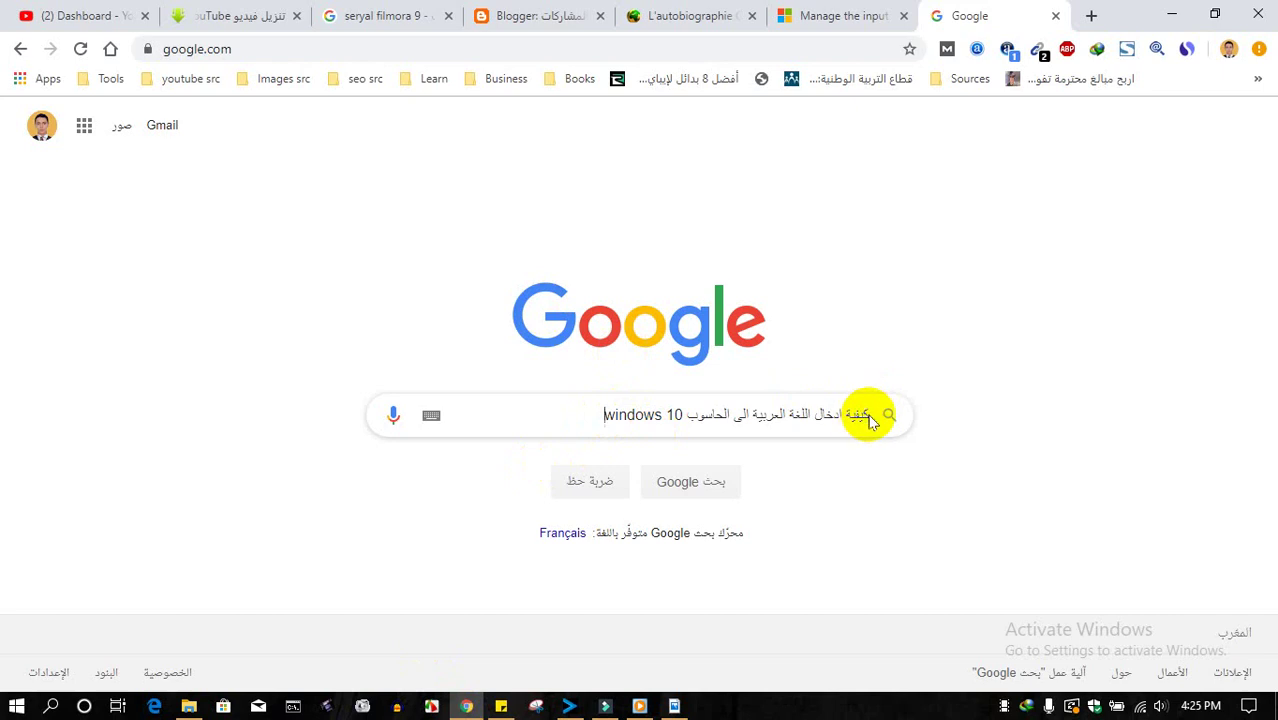
mouse_move(866, 414)
mouse_down()
mouse_move(591, 417)
mouse_move(874, 417)
mouse_up()
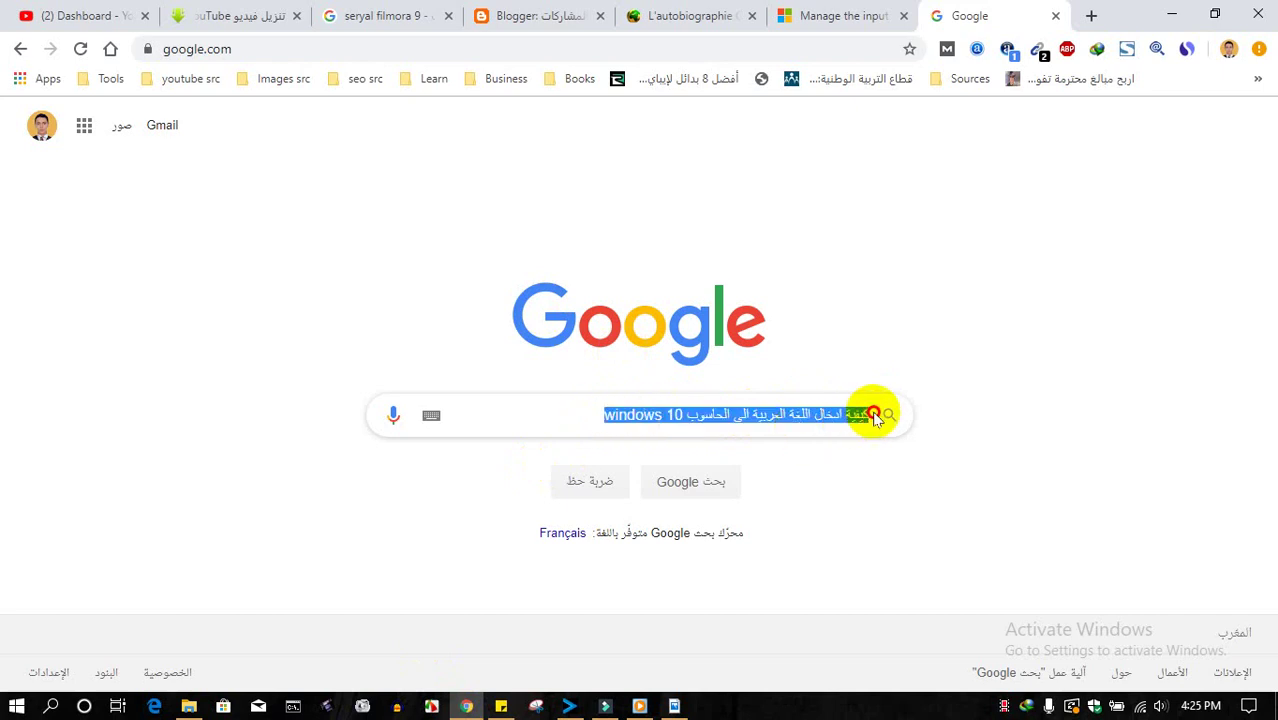
click(743, 416)
drag(763, 416, 812, 414)
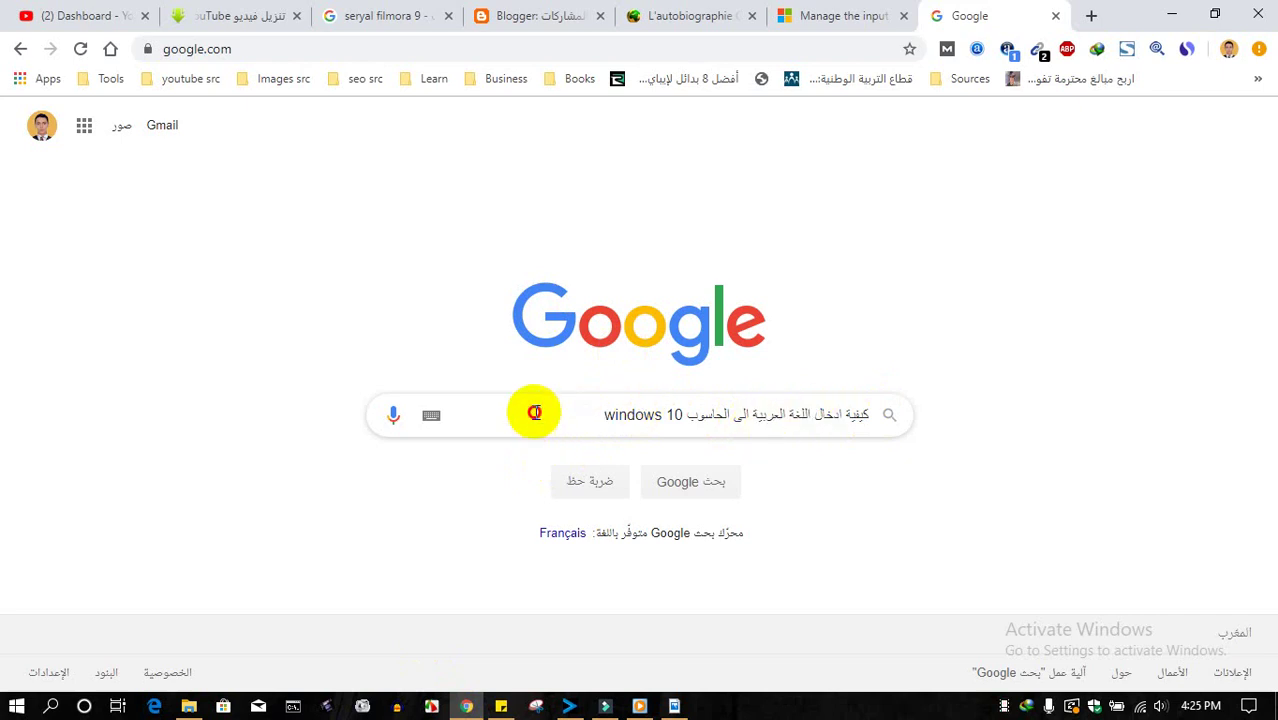
drag(534, 412, 686, 426)
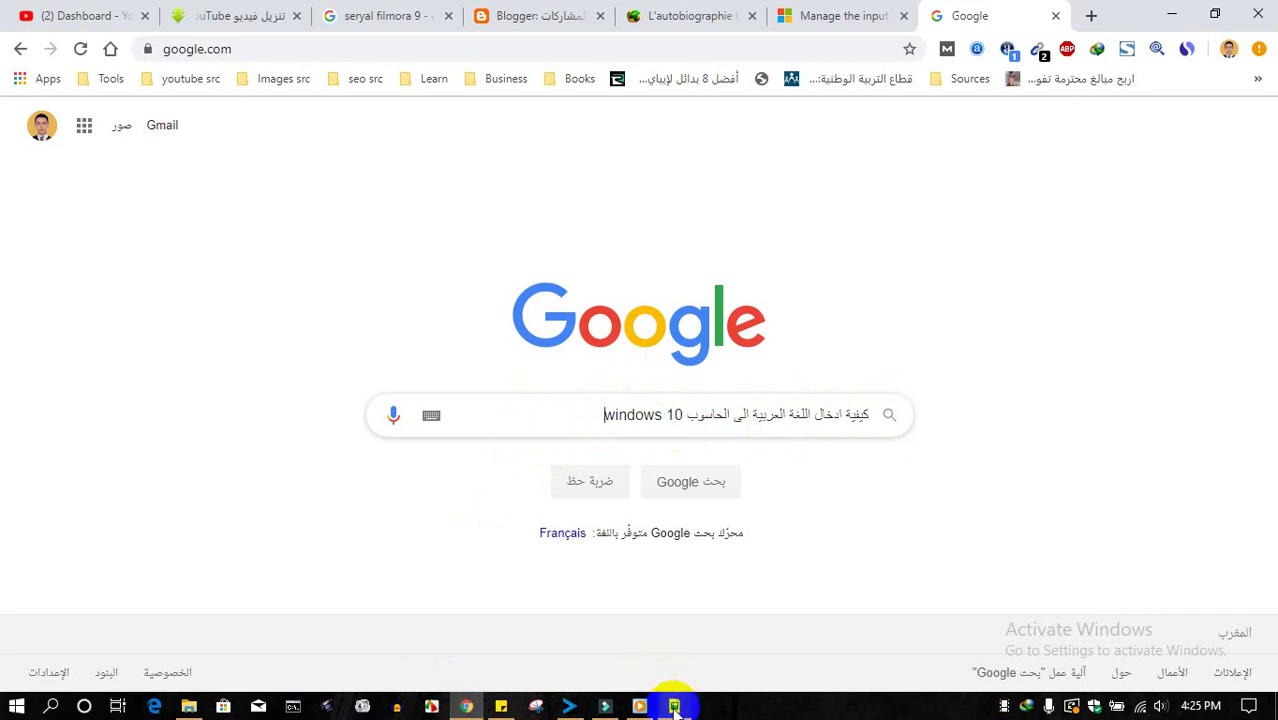
Step: Minimize the browser and pause the Blue Skies track to view the video player, resuming the track once the video player is minimized
click(1172, 14)
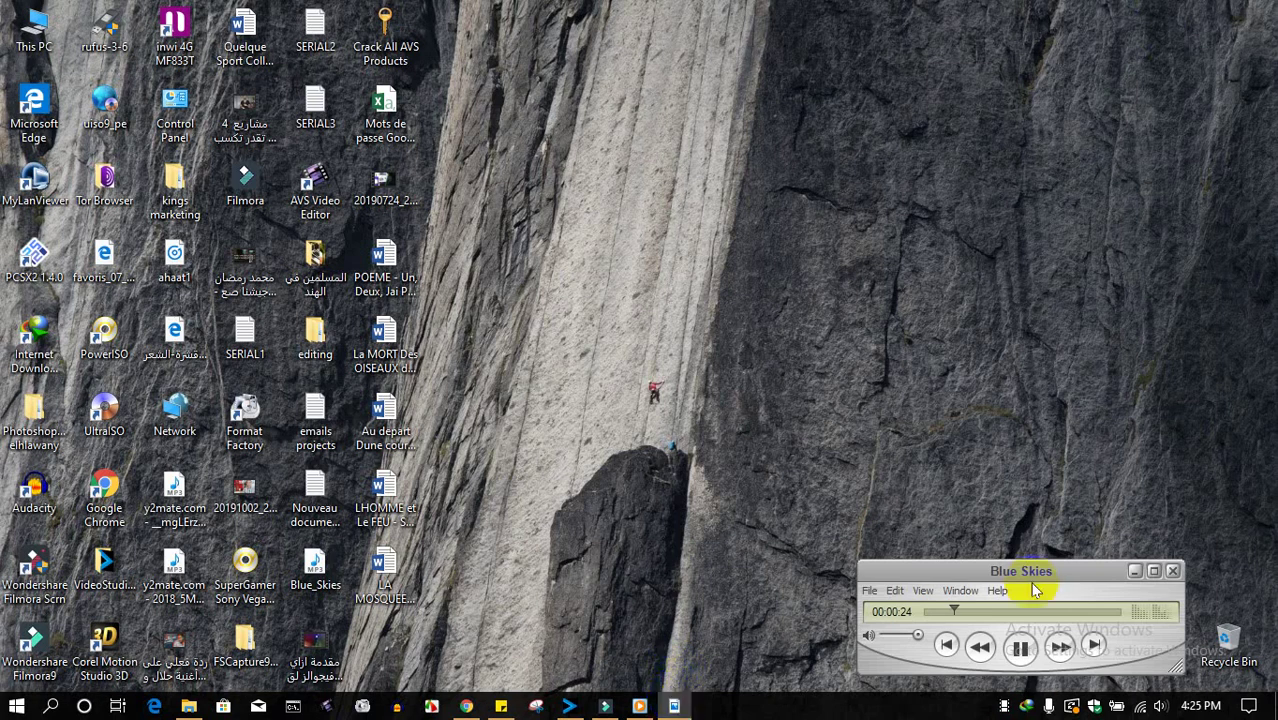
click(1020, 647)
click(640, 705)
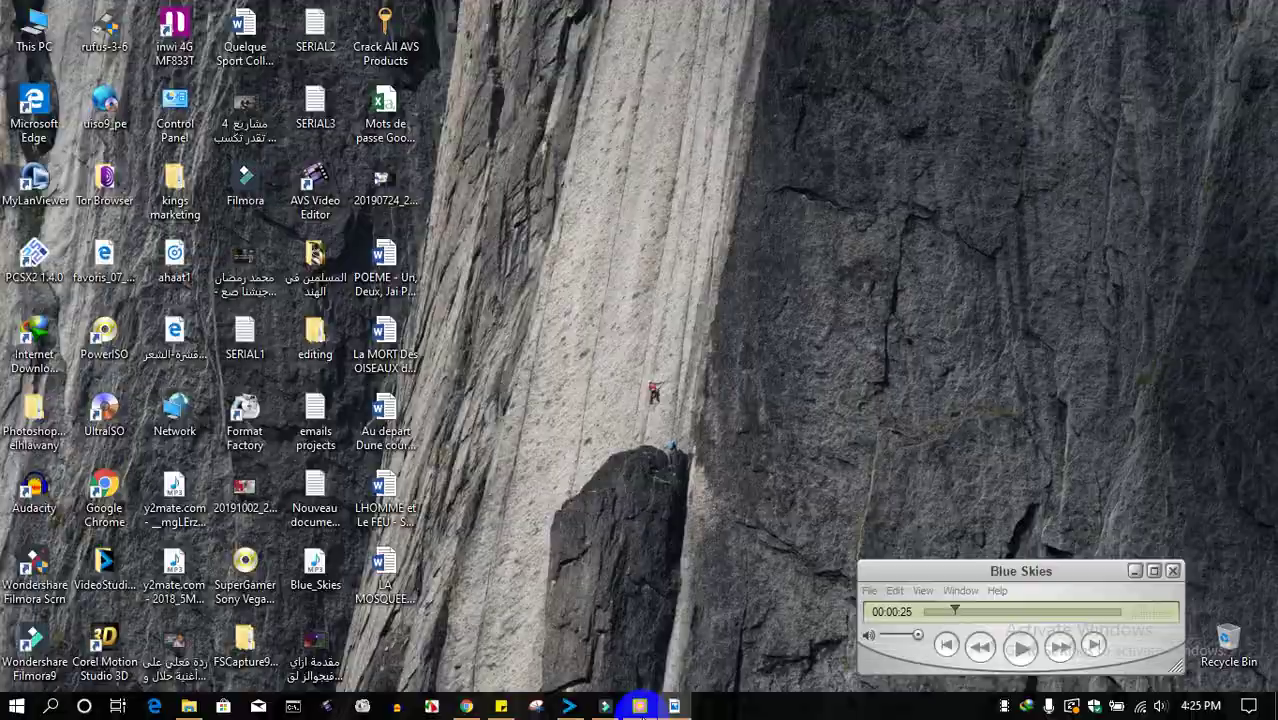
click(640, 668)
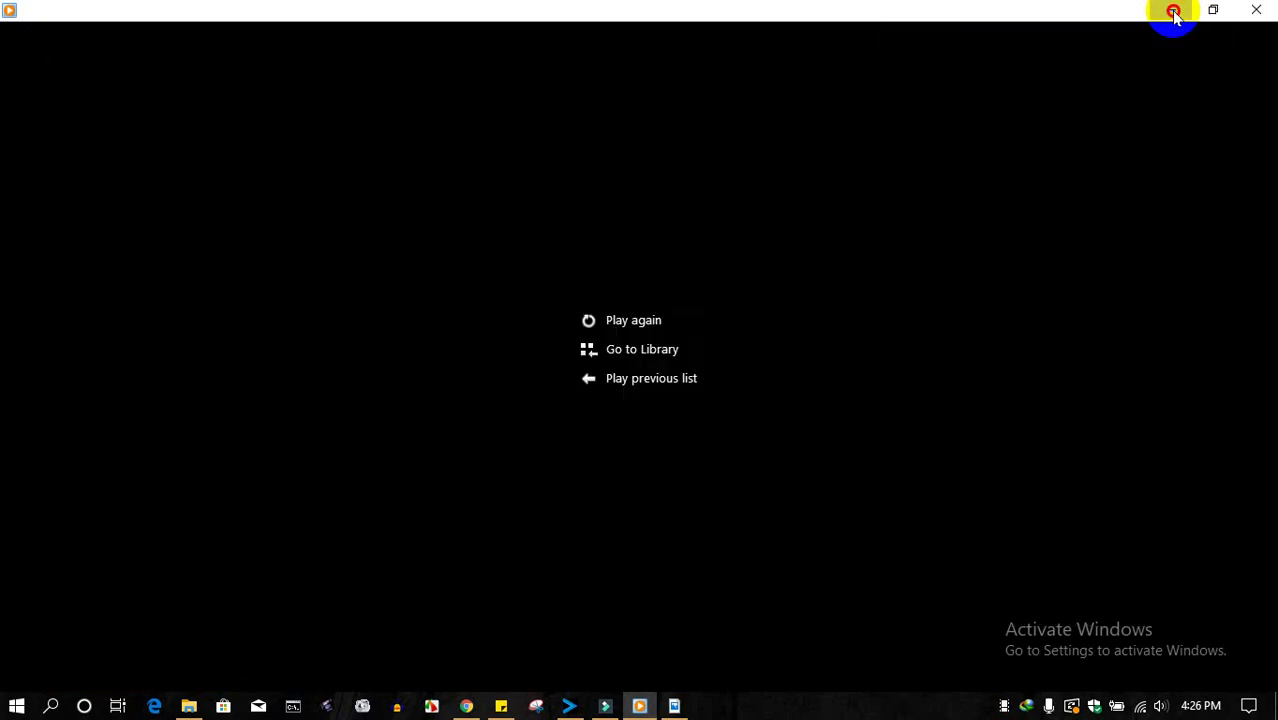
click(1172, 12)
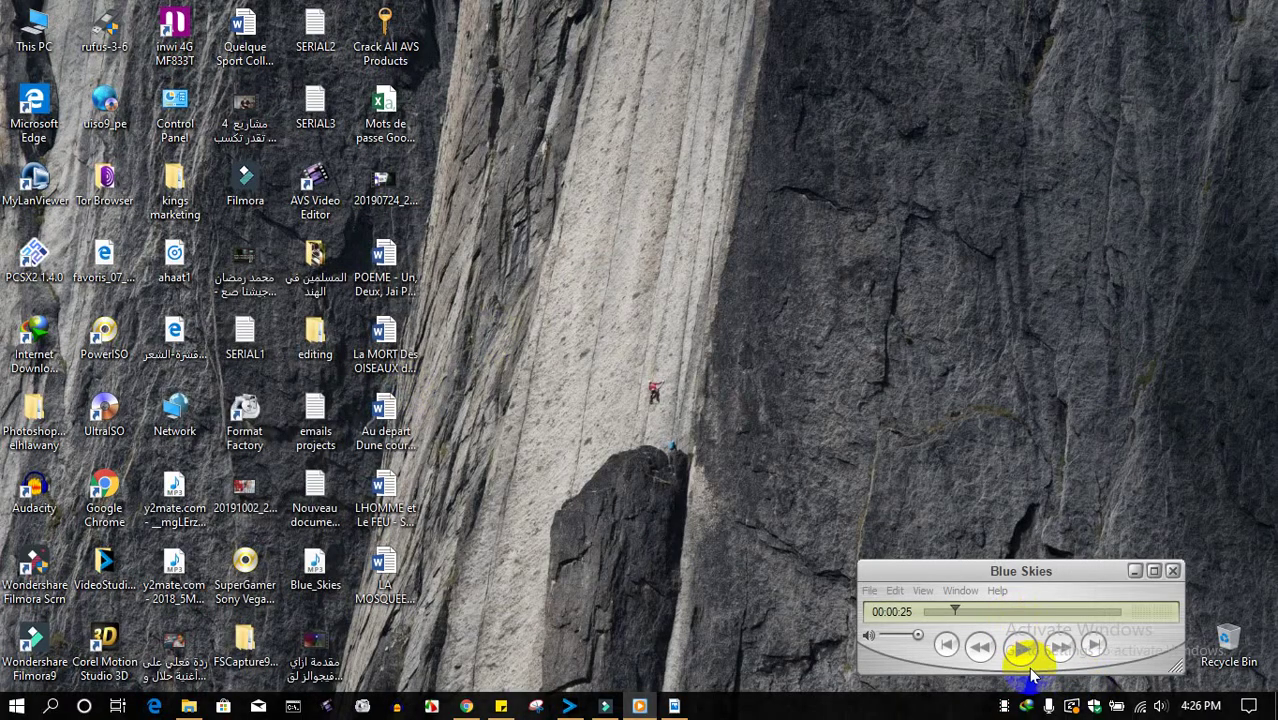
click(1021, 648)
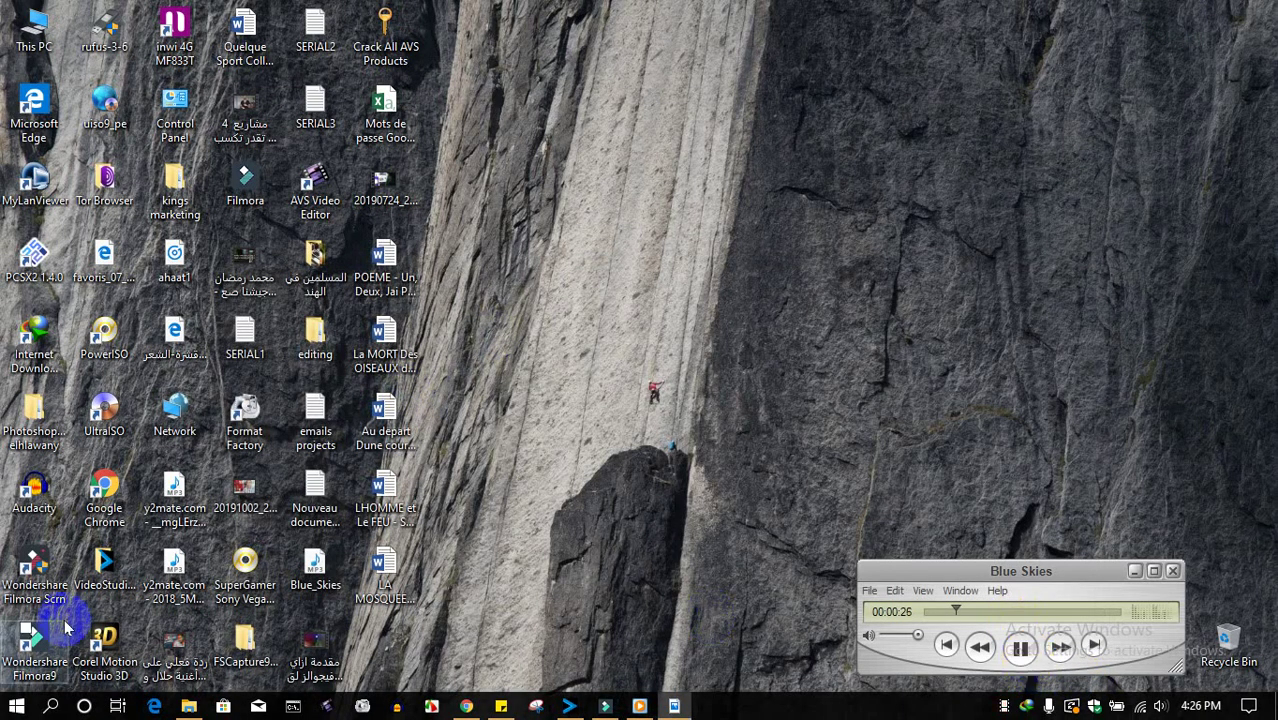
Step: Open the Windows Settings home page
click(18, 706)
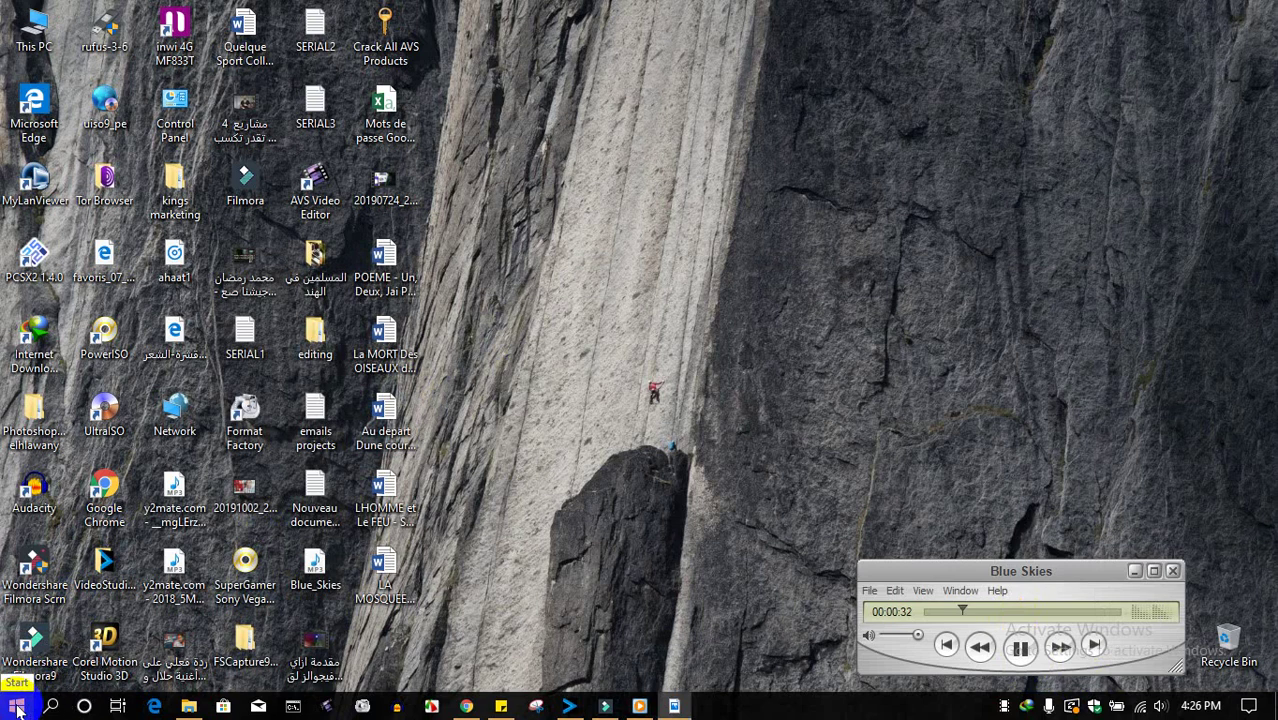
click(18, 706)
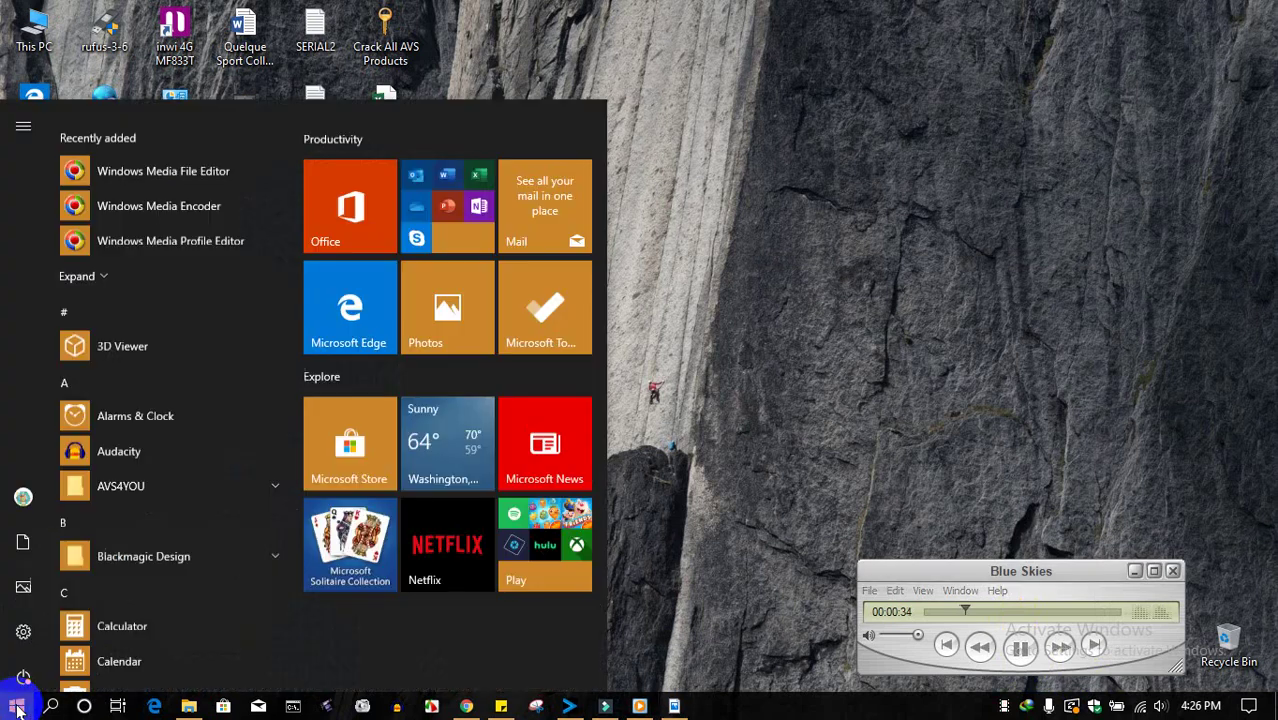
right_click(23, 624)
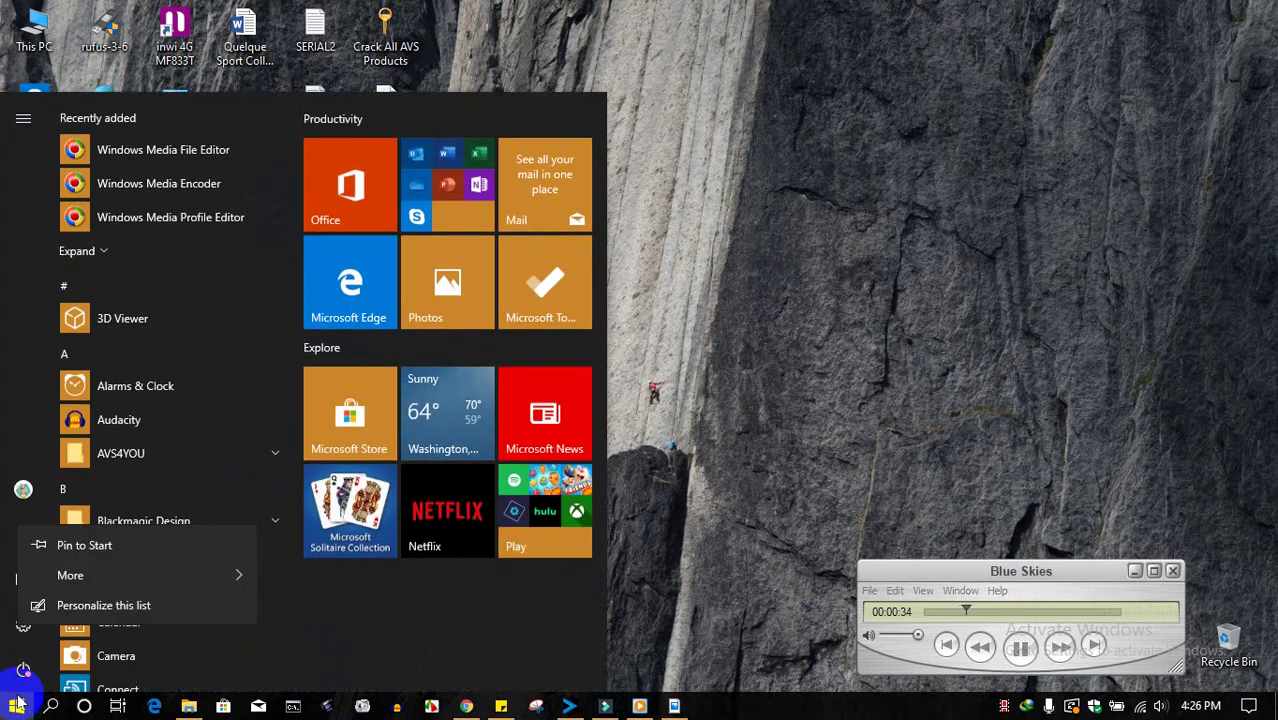
click(331, 599)
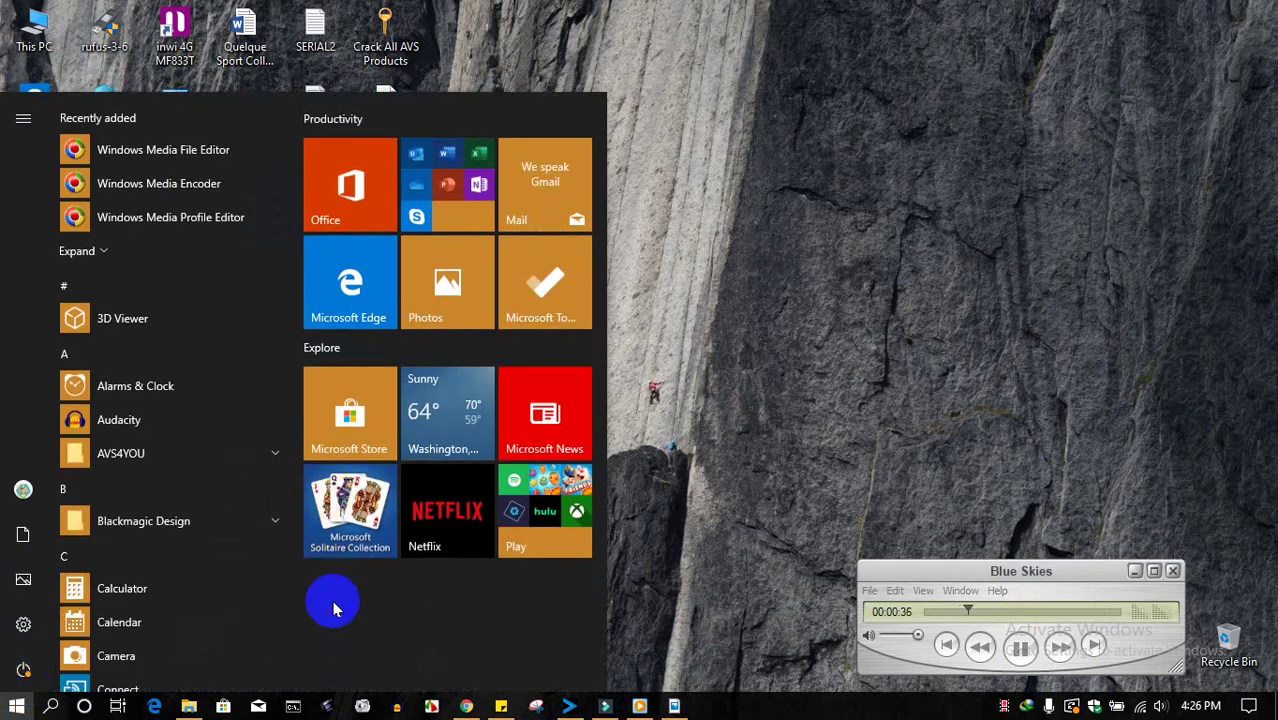
click(23, 625)
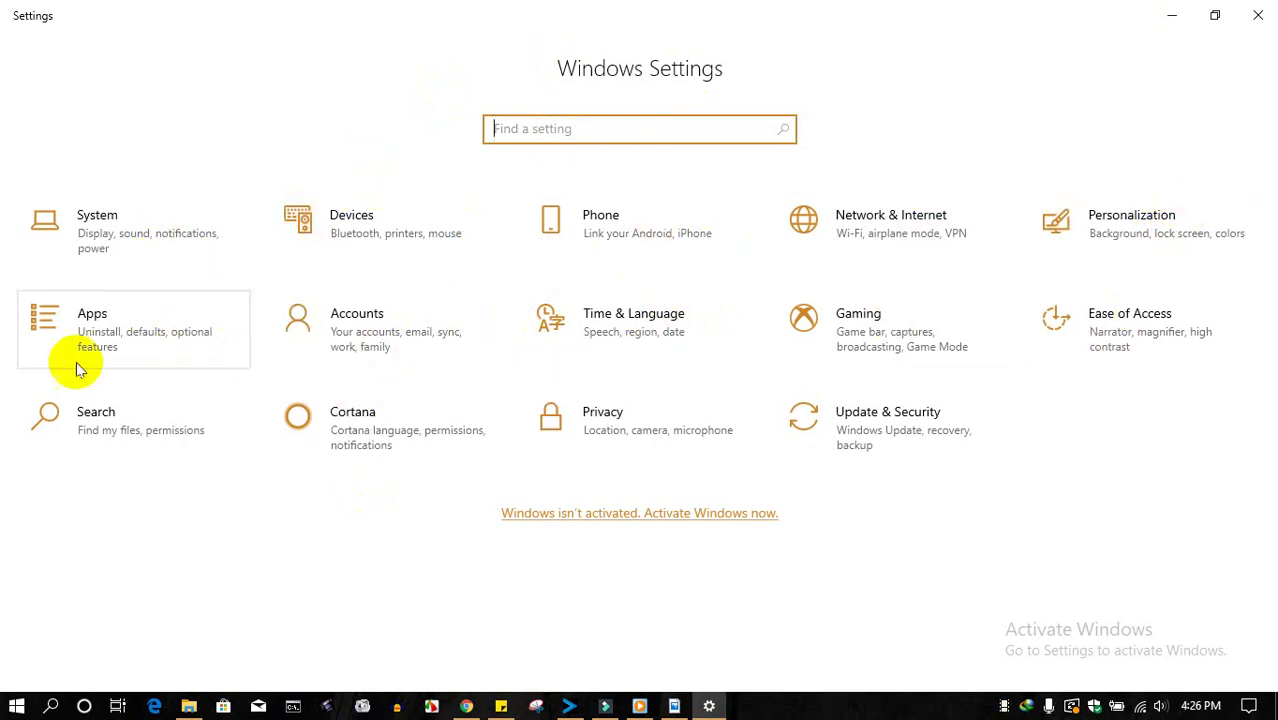
click(640, 338)
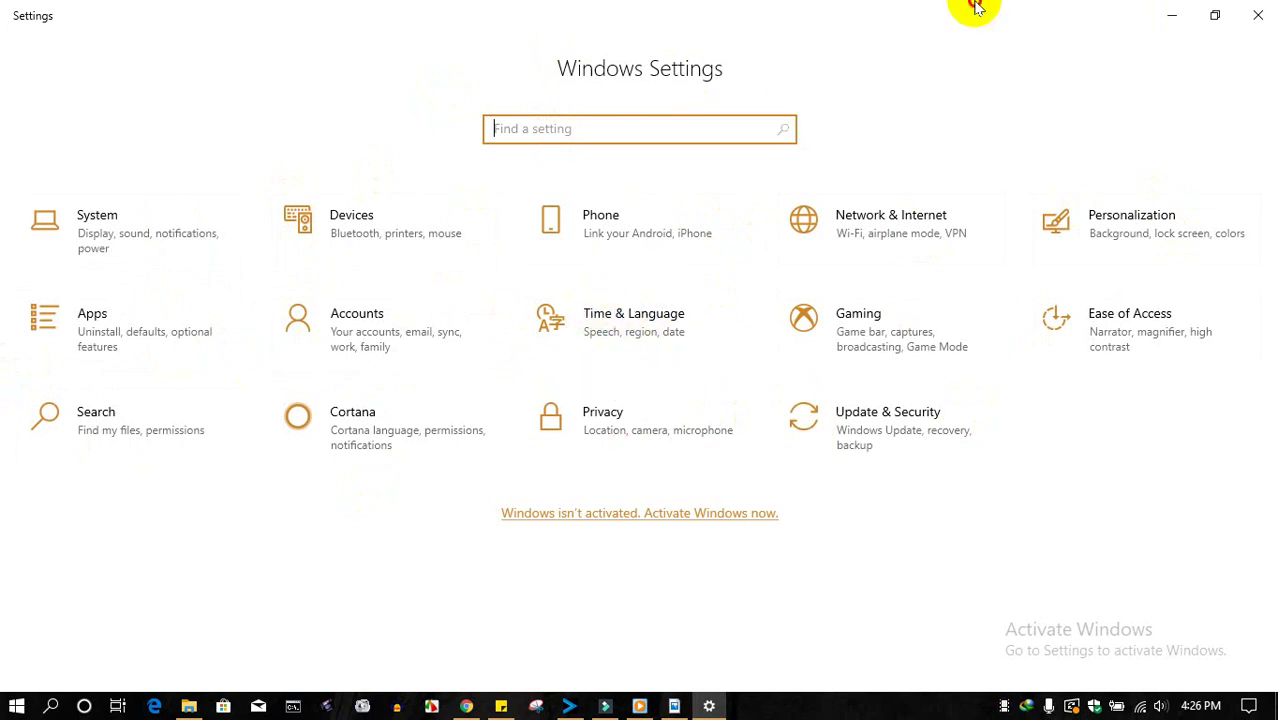
click(612, 330)
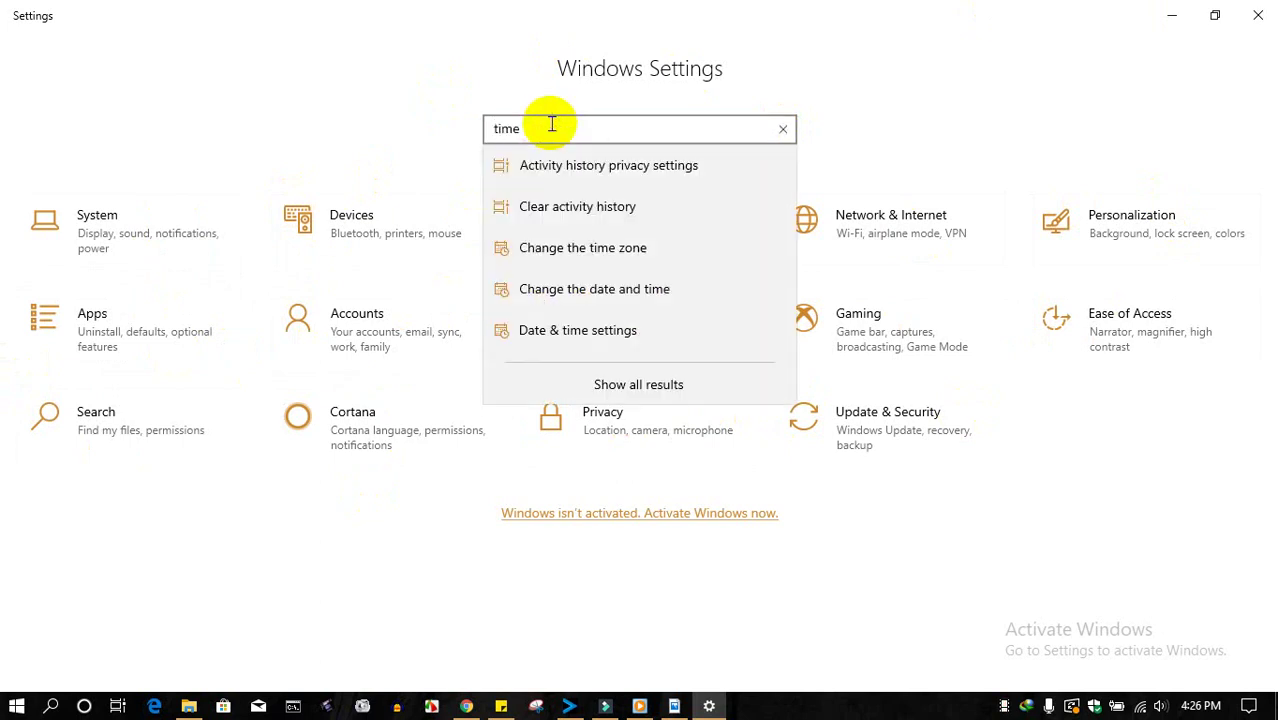
click(606, 88)
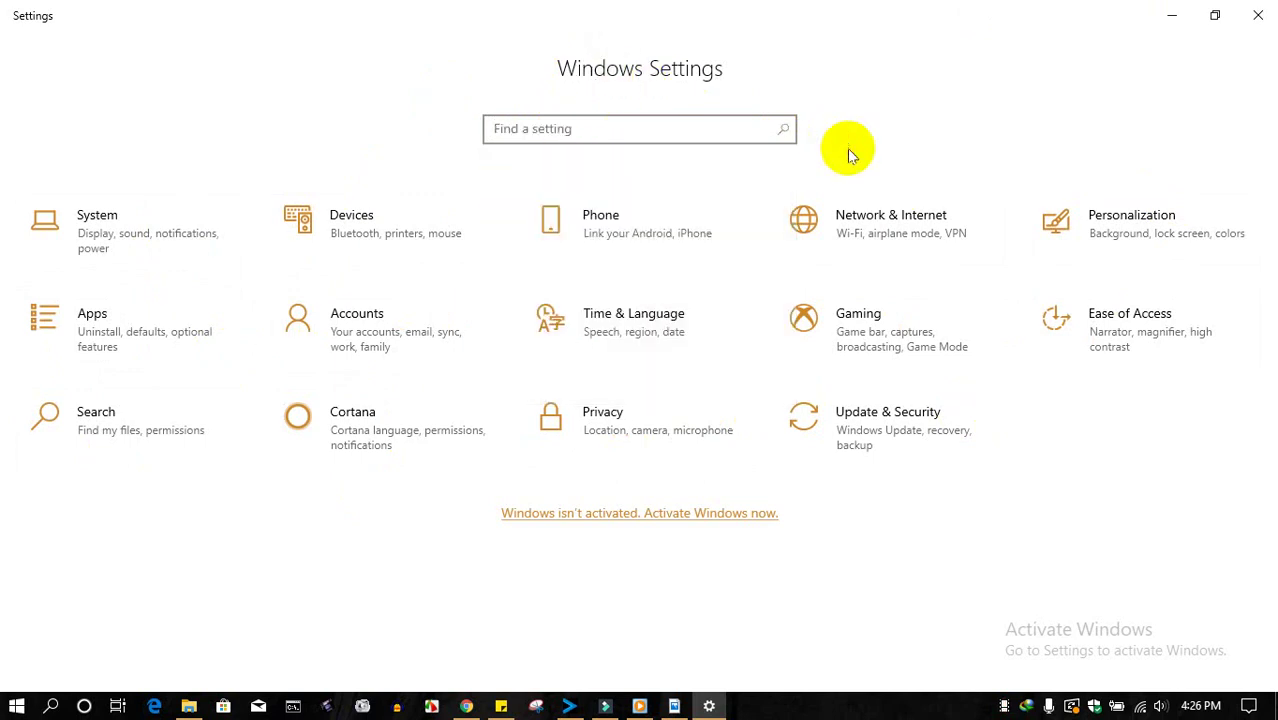
Step: Open the Language page of the Time & Language settings
click(622, 332)
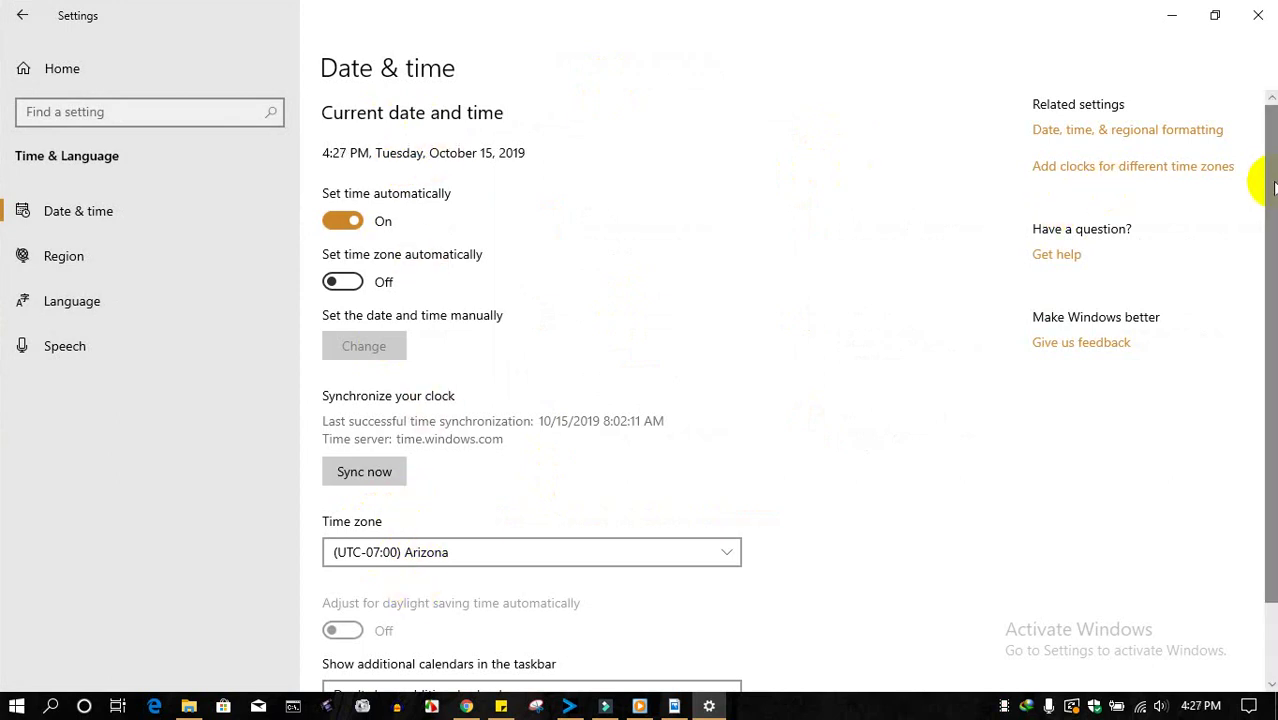
scroll(1258, 240, down, 2)
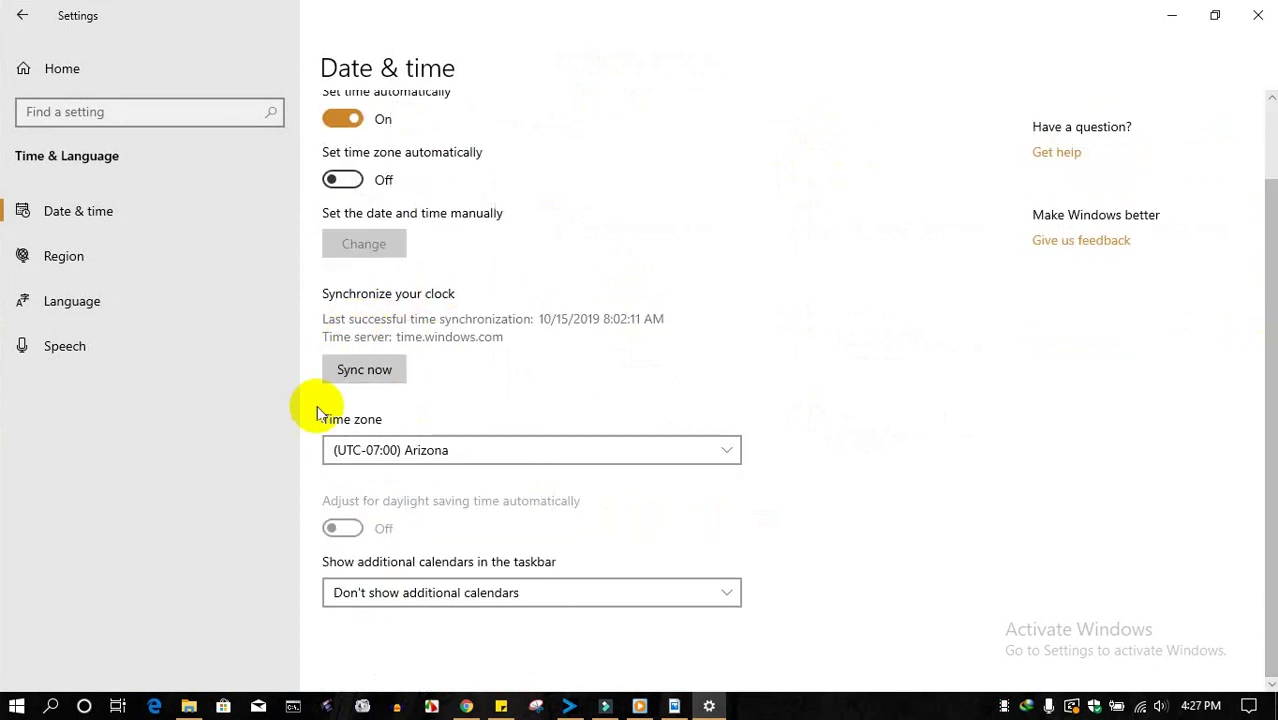
click(88, 312)
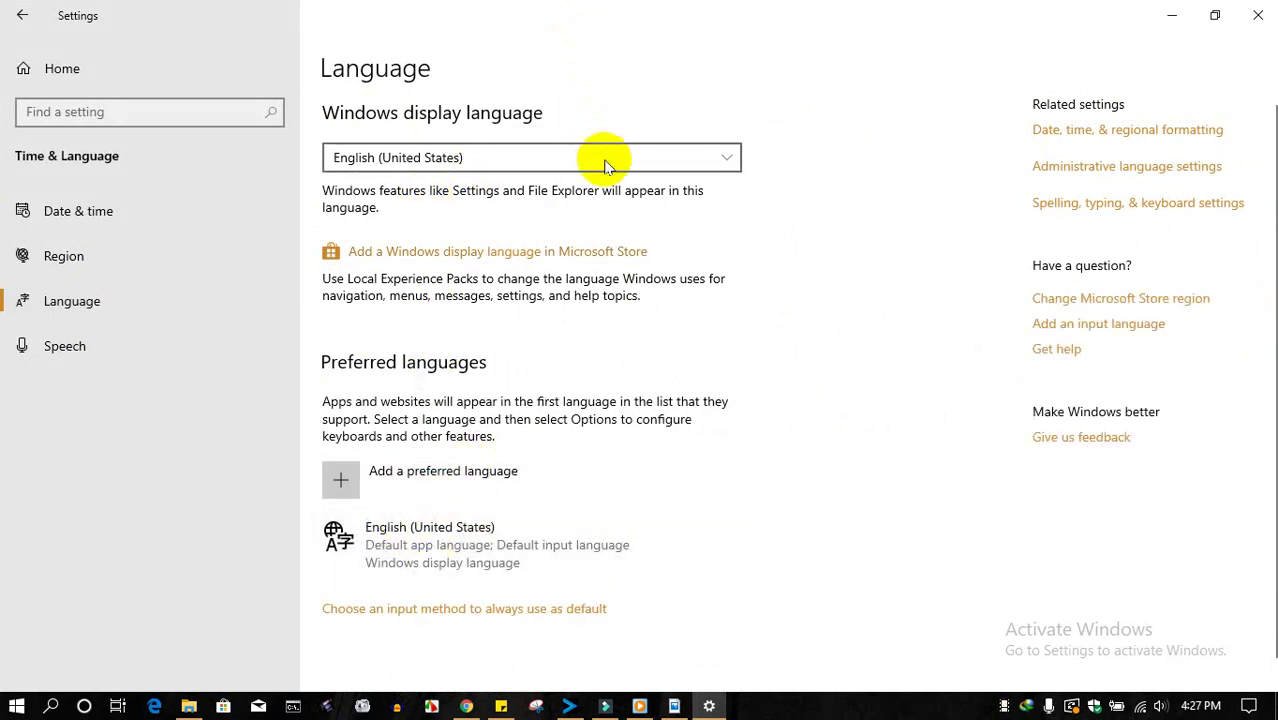
Step: Add a preferred language, choosing Arabic (Morocco) from the installable languages, and continue to its language features
click(415, 472)
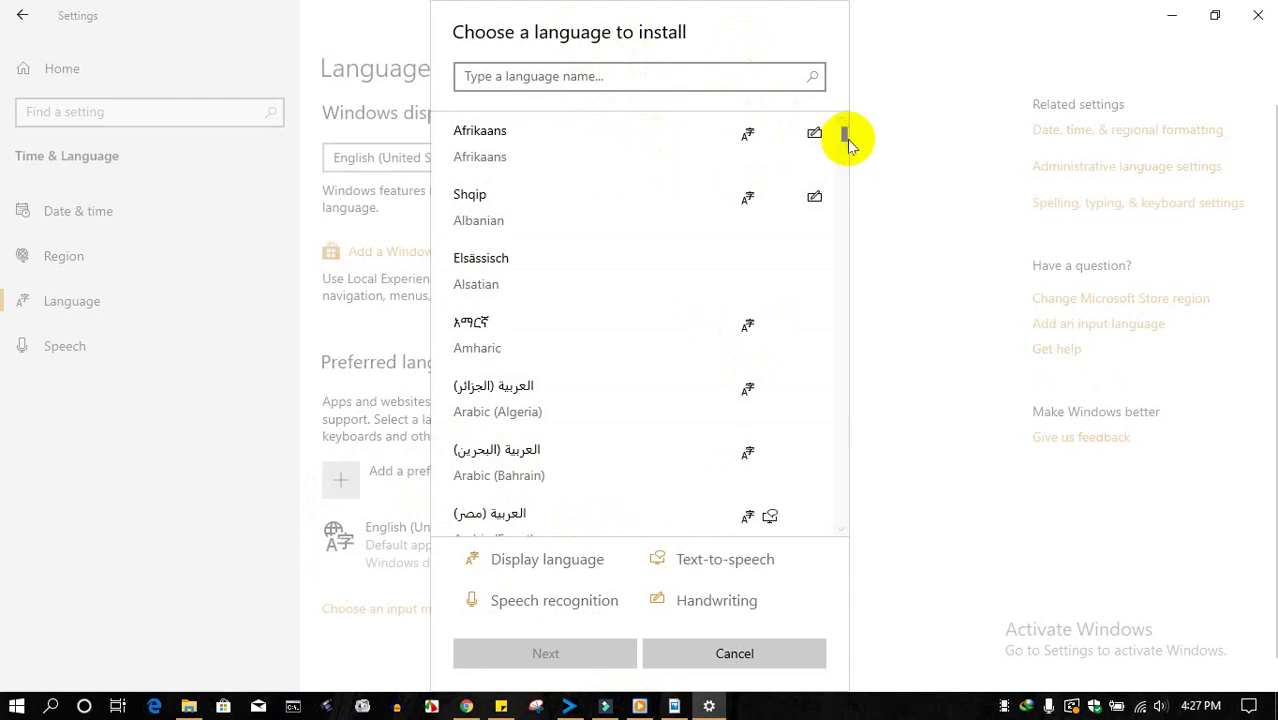
drag(844, 134, 846, 195)
drag(841, 289, 841, 479)
drag(835, 93, 841, 147)
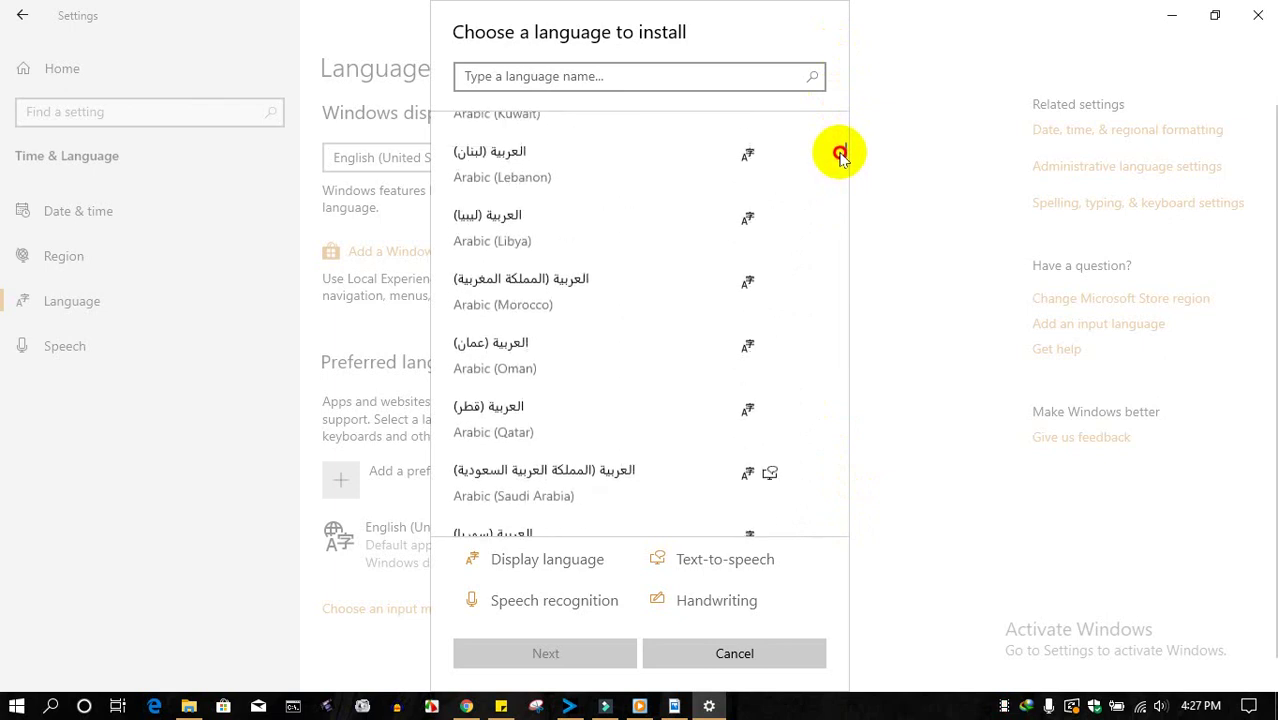
click(568, 294)
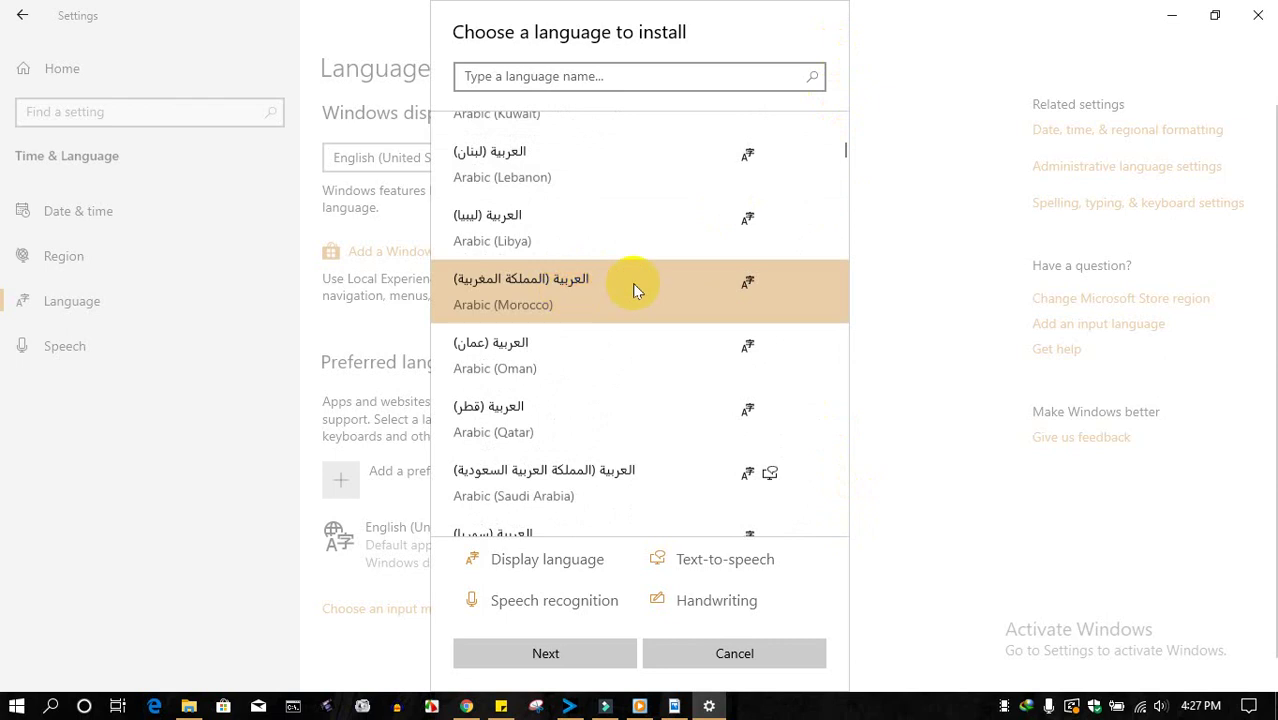
click(612, 655)
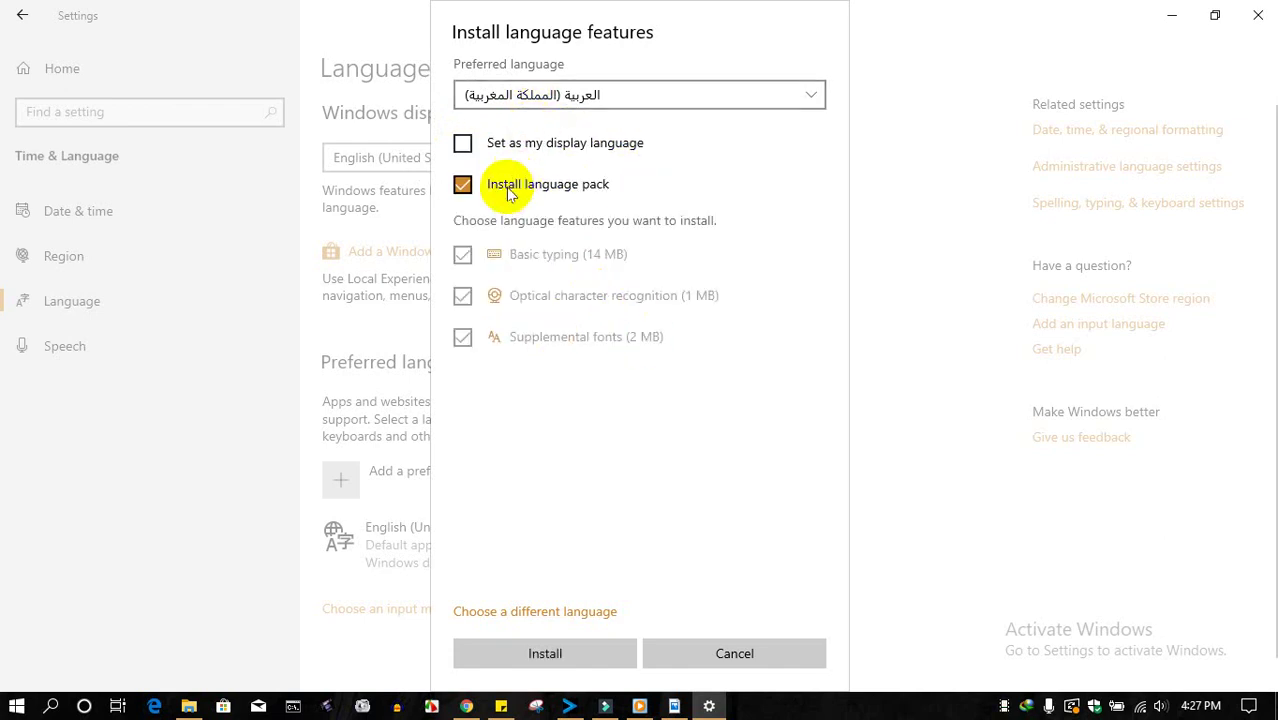
Step: Set Arabic (Morocco) as the display language with its language pack included and start the installation
click(465, 188)
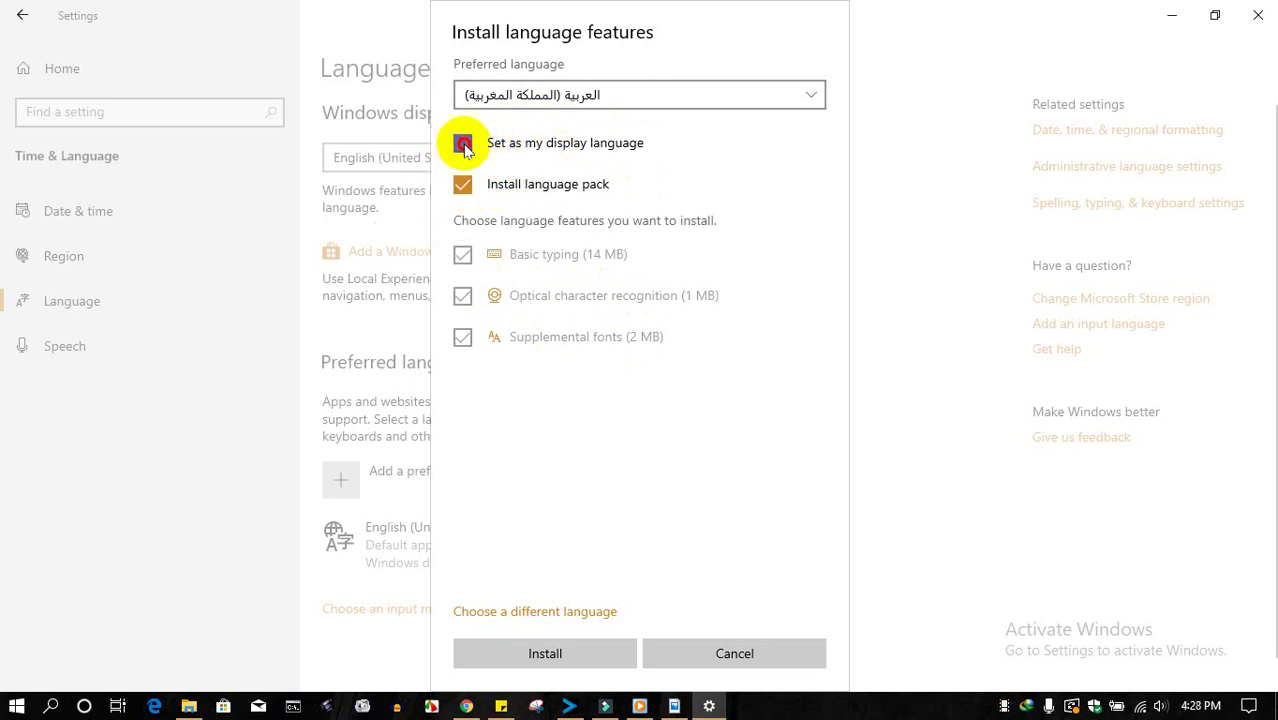
click(463, 145)
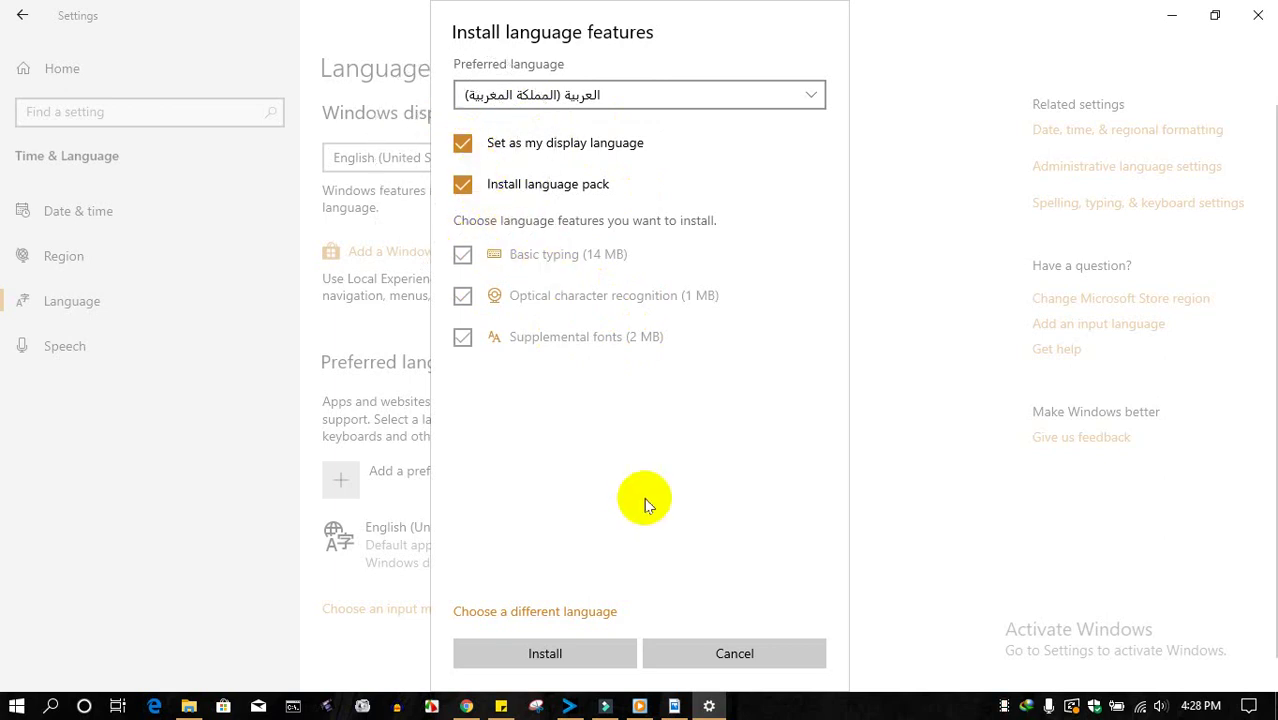
click(548, 658)
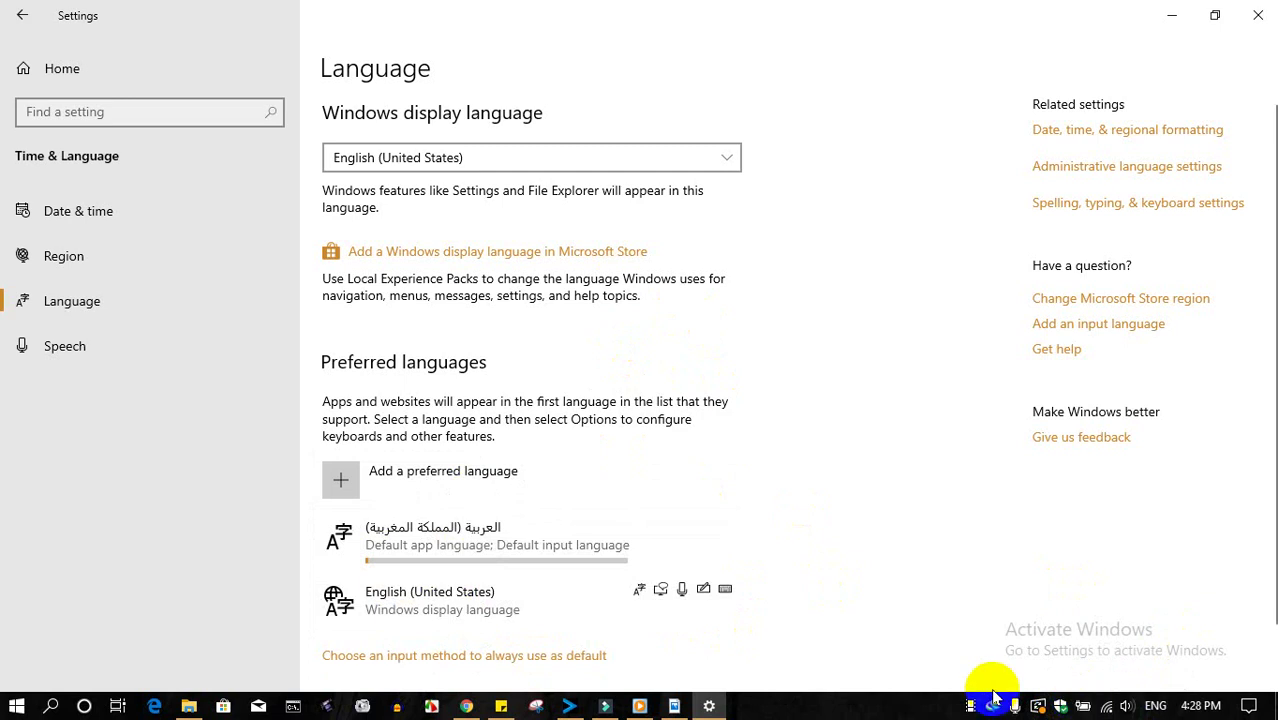
Step: Rewind the Blue Skies track to its beginning and minimize the music player
click(673, 708)
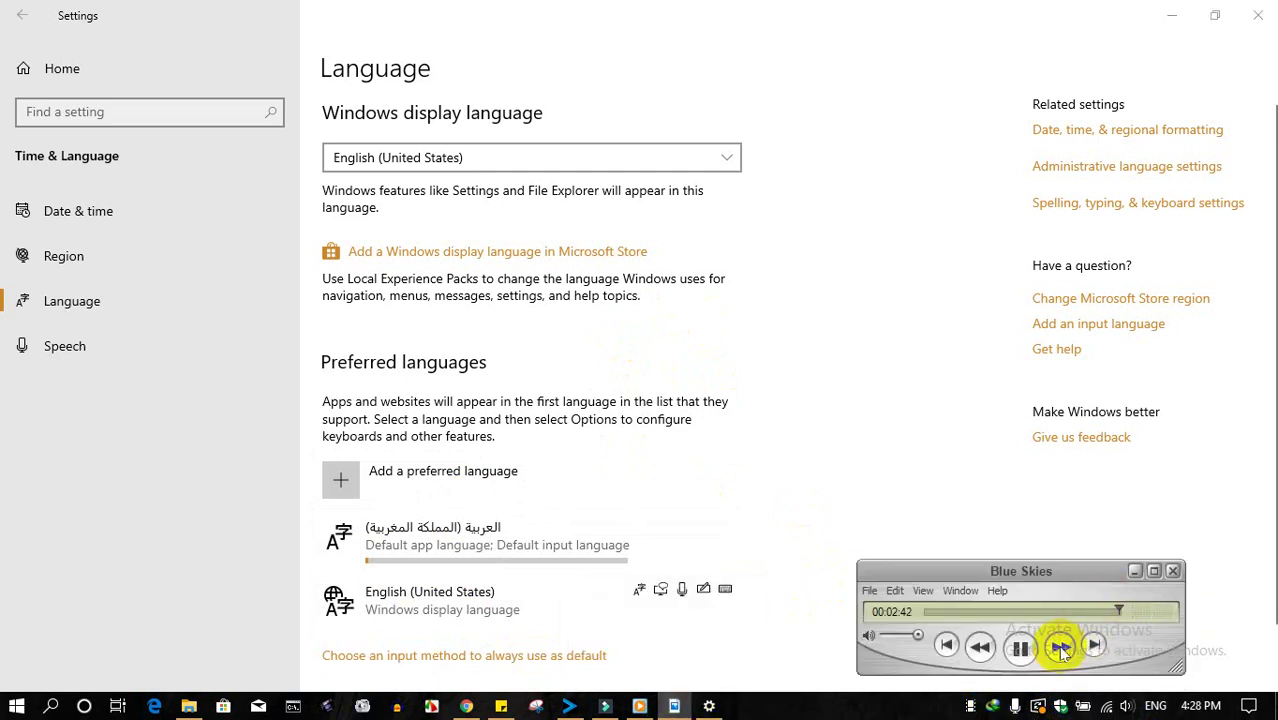
drag(1005, 612, 918, 618)
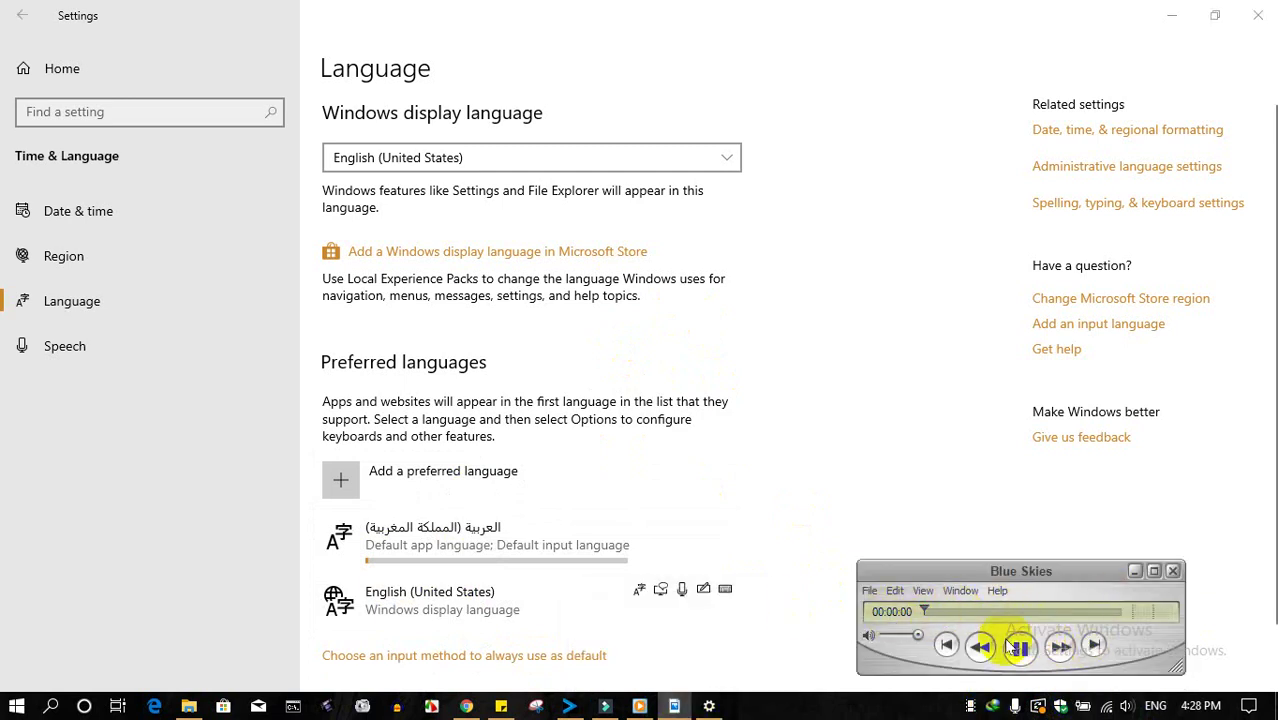
click(1134, 571)
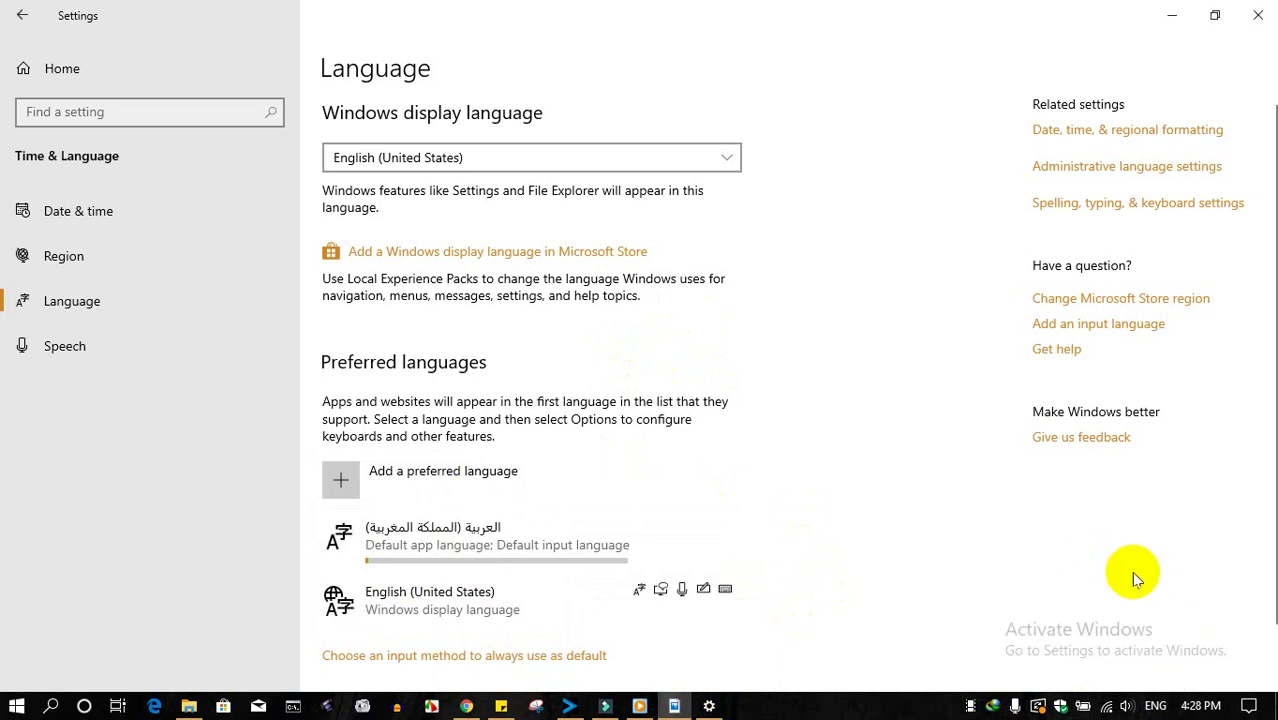
Step: Check the Wi-Fi connection status in the network list and close the list
click(1110, 708)
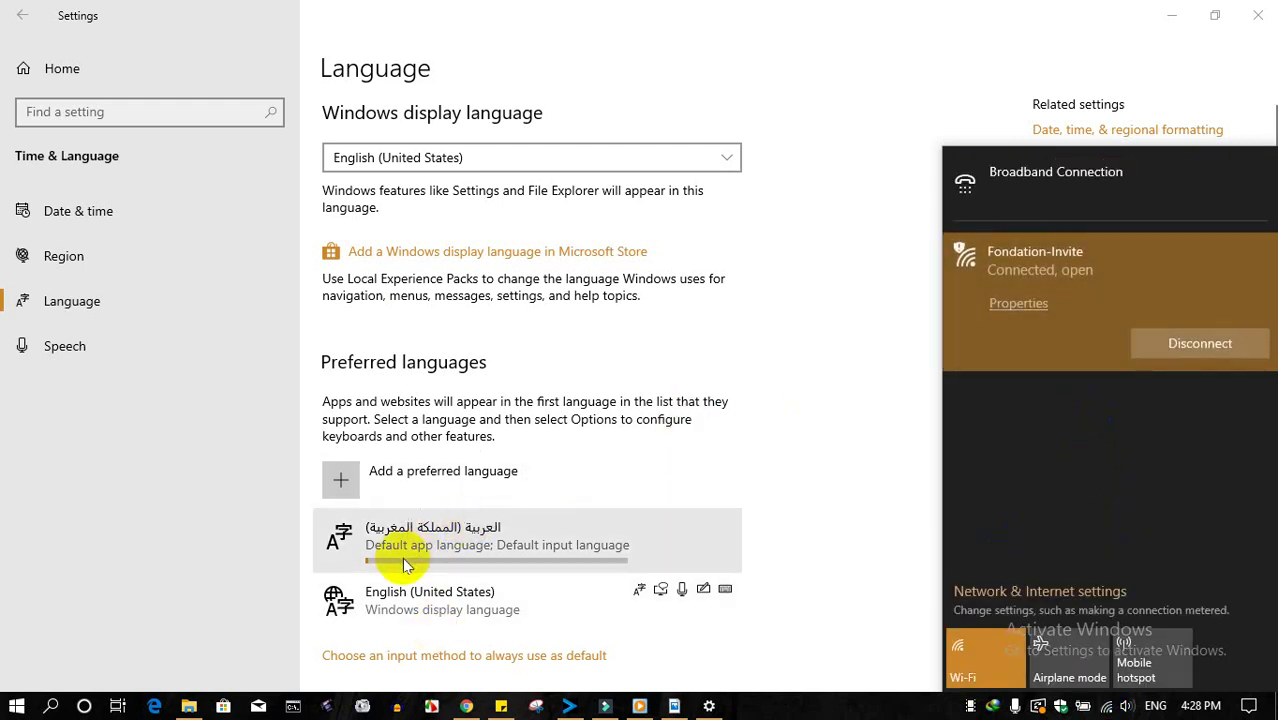
click(432, 522)
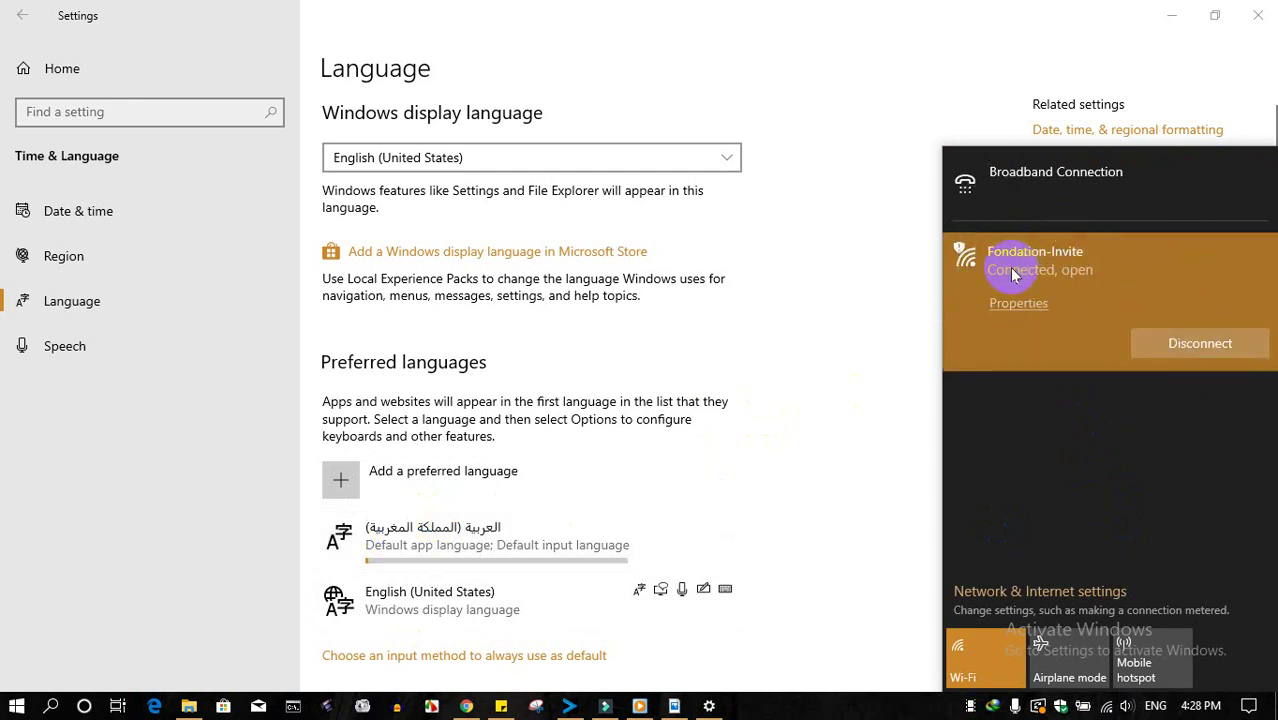
click(1110, 706)
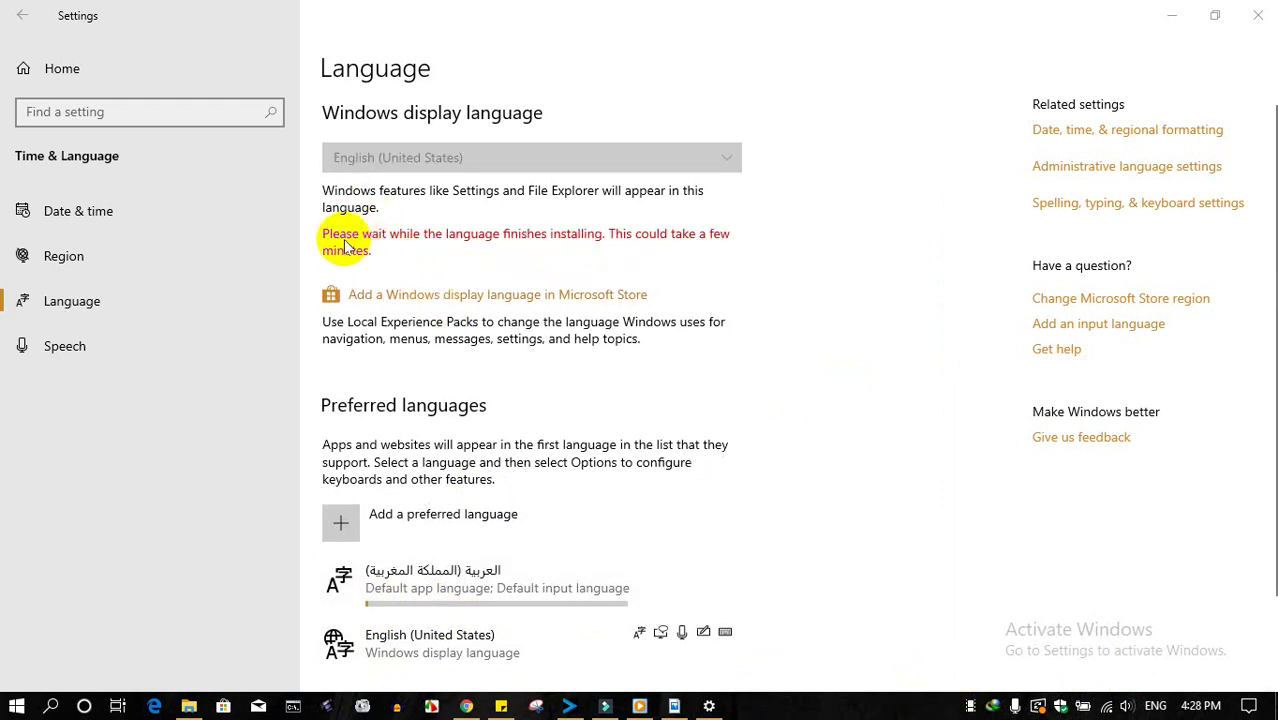
Step: Examine the language installation notice and expand the Arabic (Morocco) entry under preferred languages to view its progress
click(325, 237)
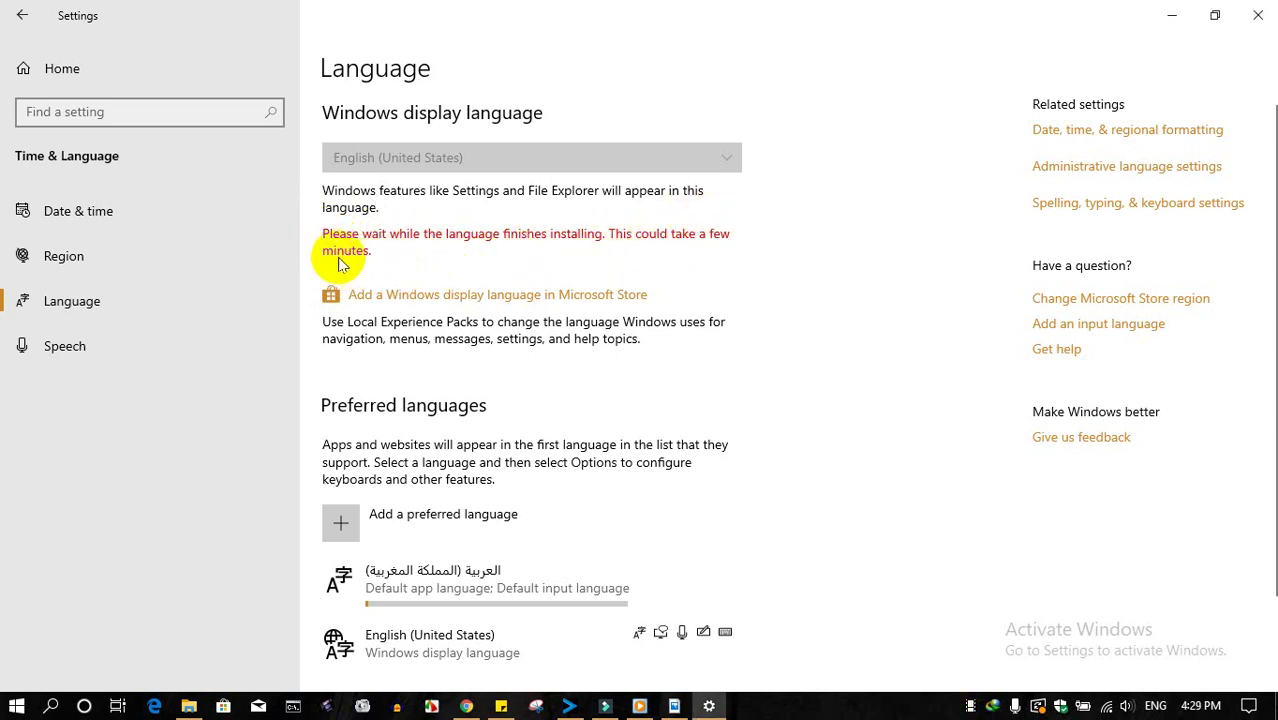
click(434, 587)
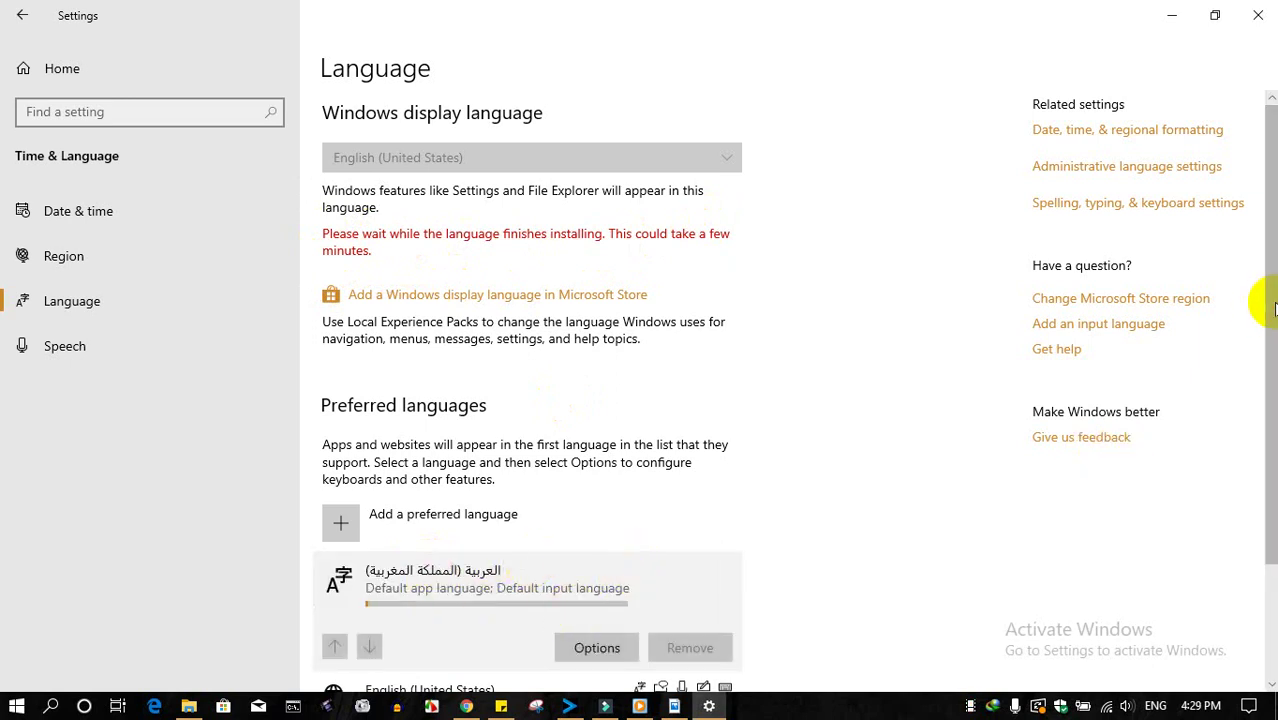
scroll(1265, 312, down, 3)
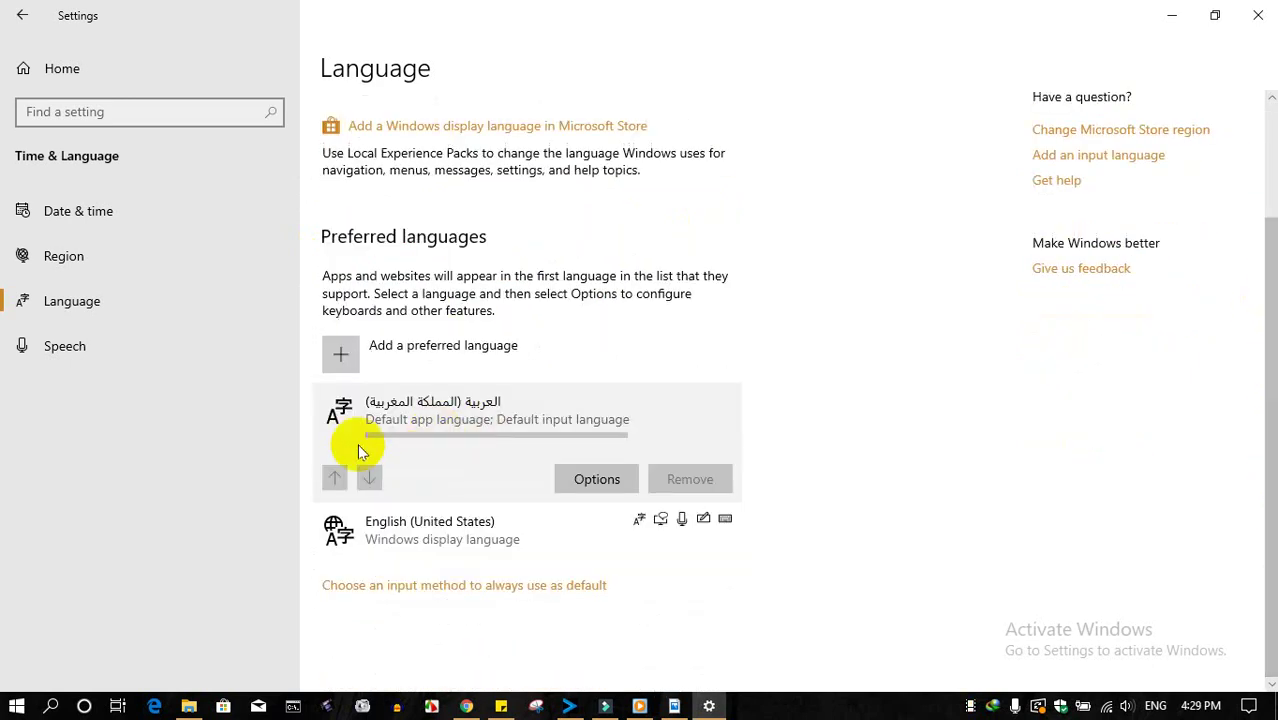
Step: Open the Arabic (Morocco) language options and check the download progress of the language pack and basic typing
click(598, 481)
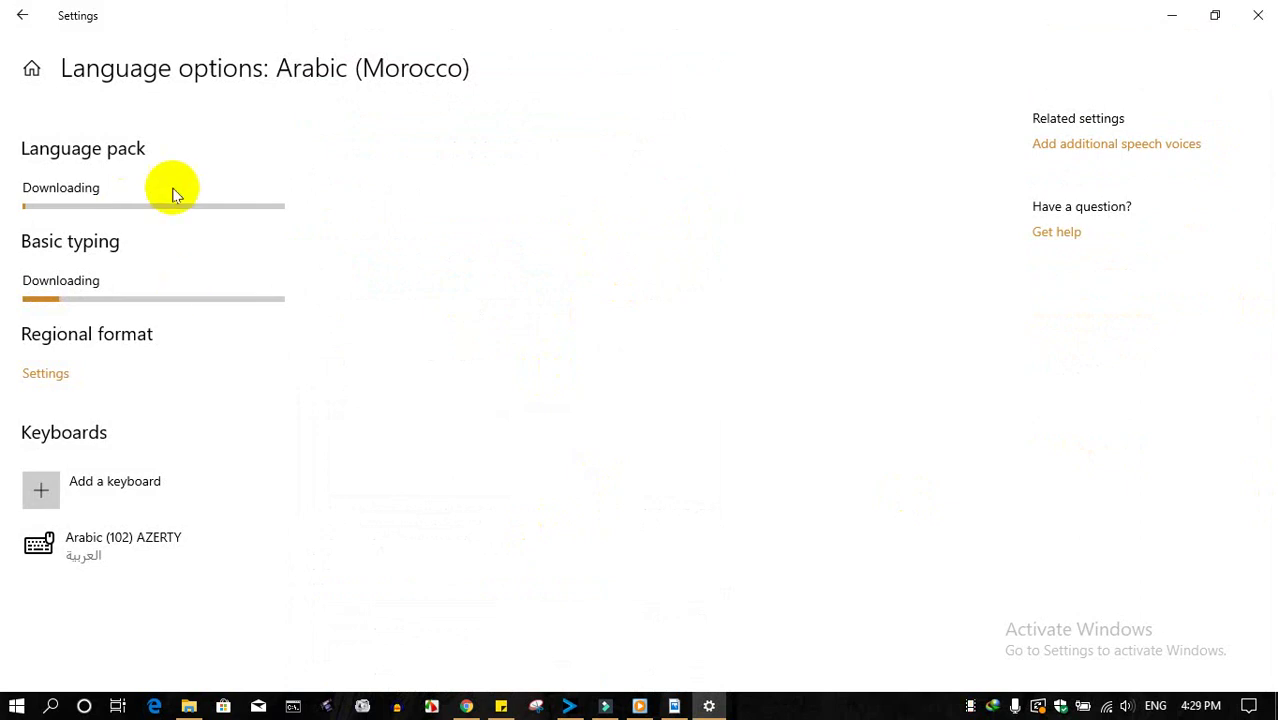
click(93, 192)
click(93, 192)
click(990, 702)
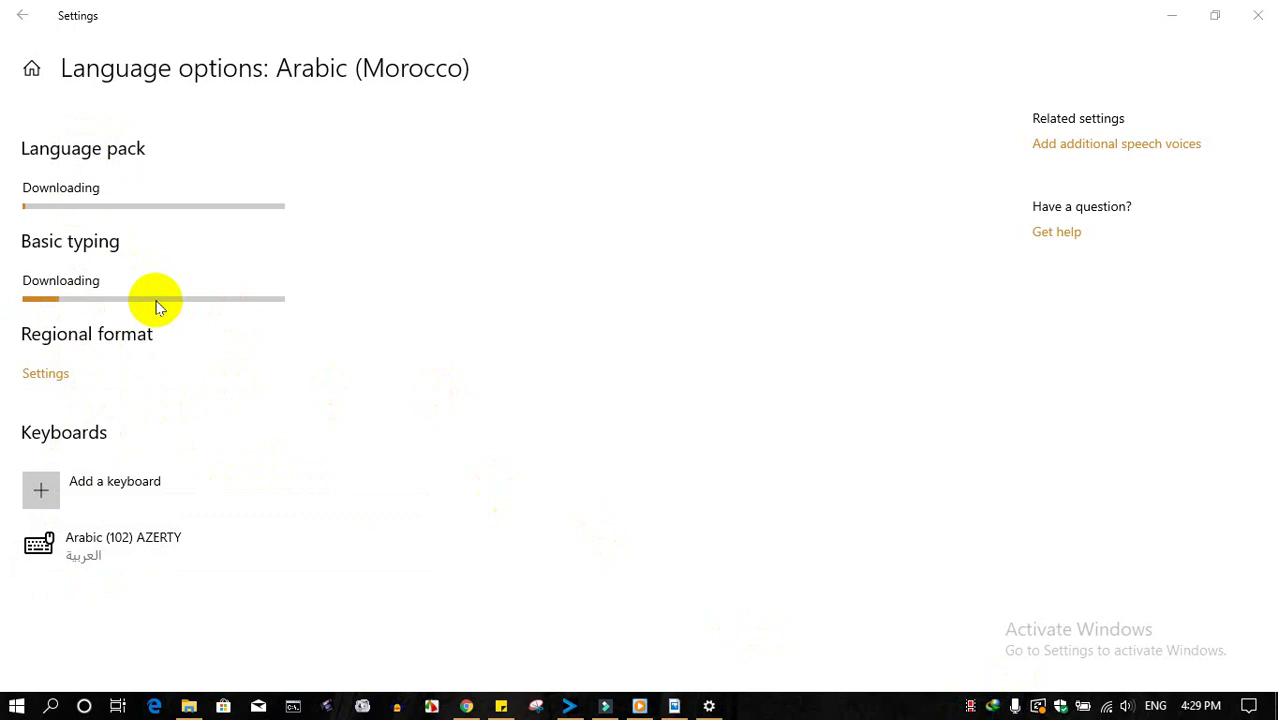
key(XF86AudioLowerVolume)
click(60, 290)
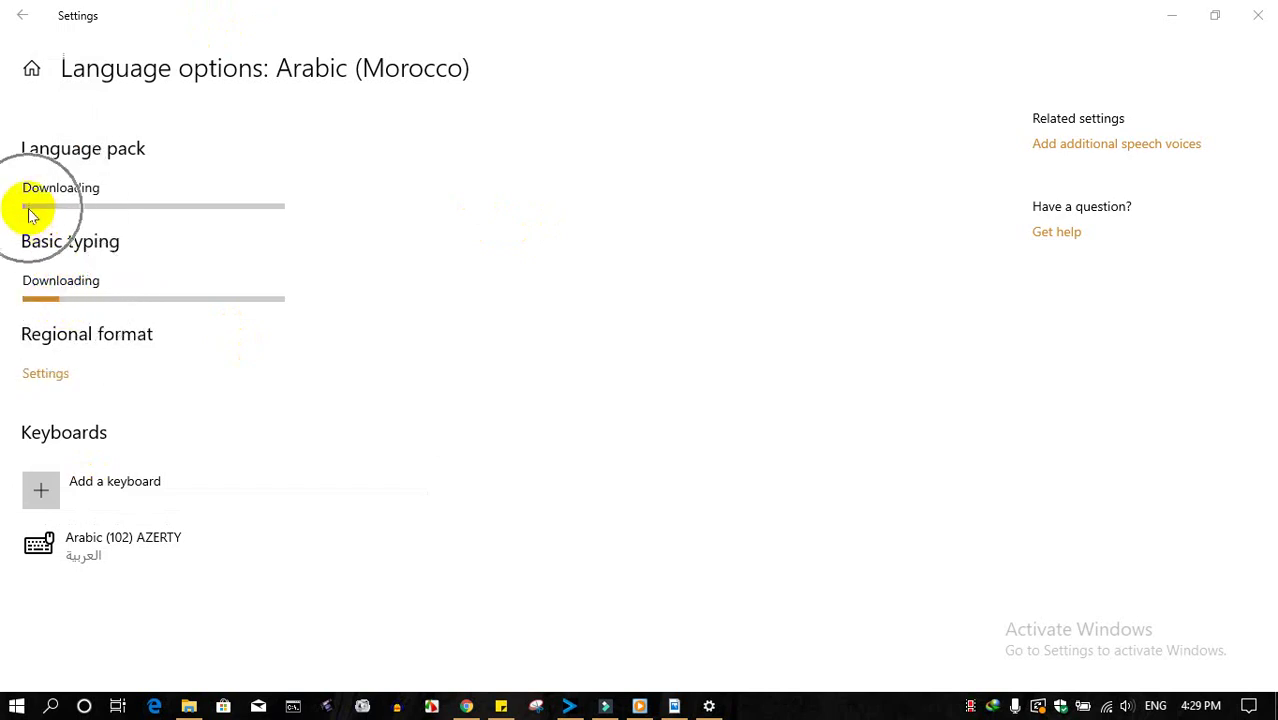
Step: Add the Arabic (101) keyboard to the Arabic (Morocco) language
click(97, 490)
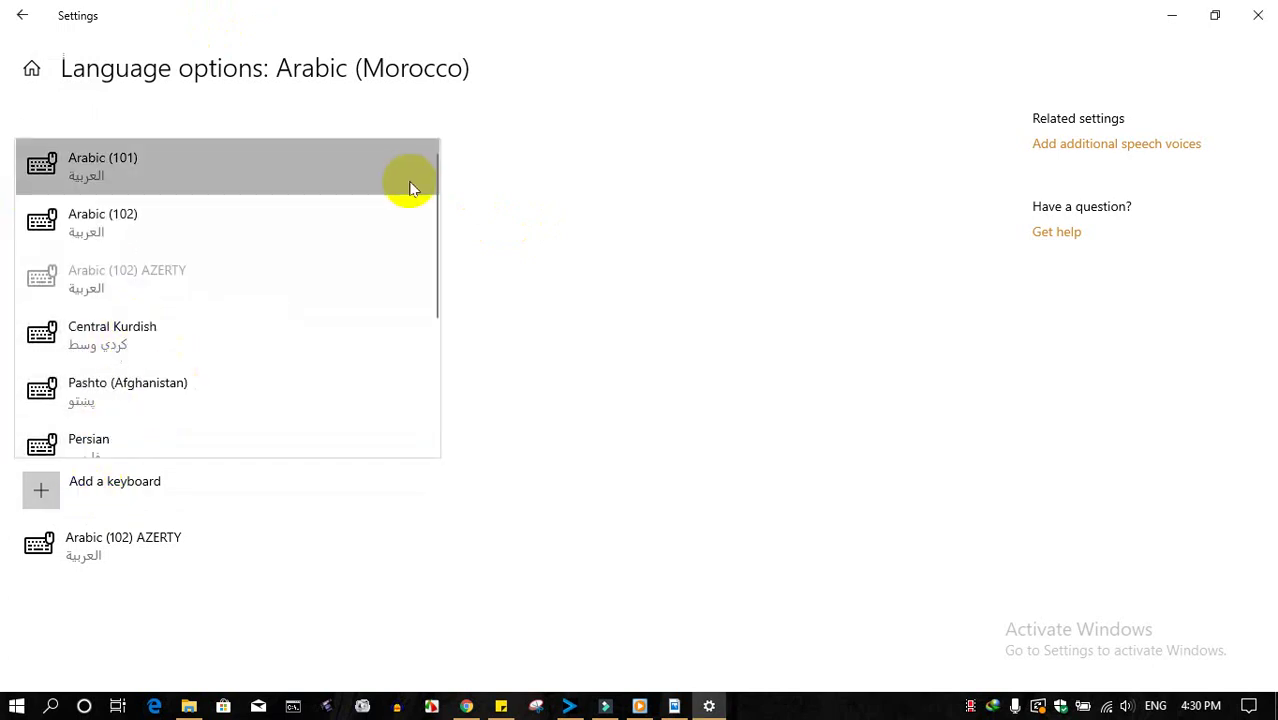
mouse_move(436, 208)
mouse_down()
mouse_move(436, 226)
mouse_move(436, 205)
mouse_up()
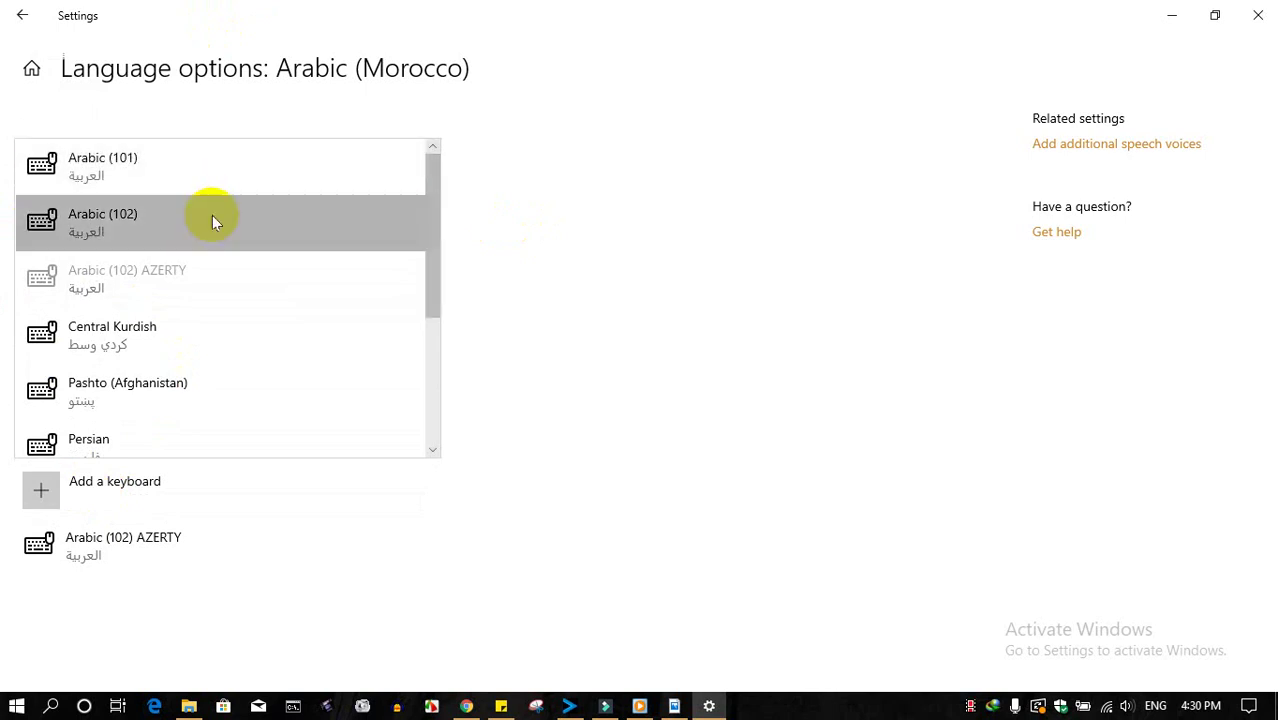
click(119, 166)
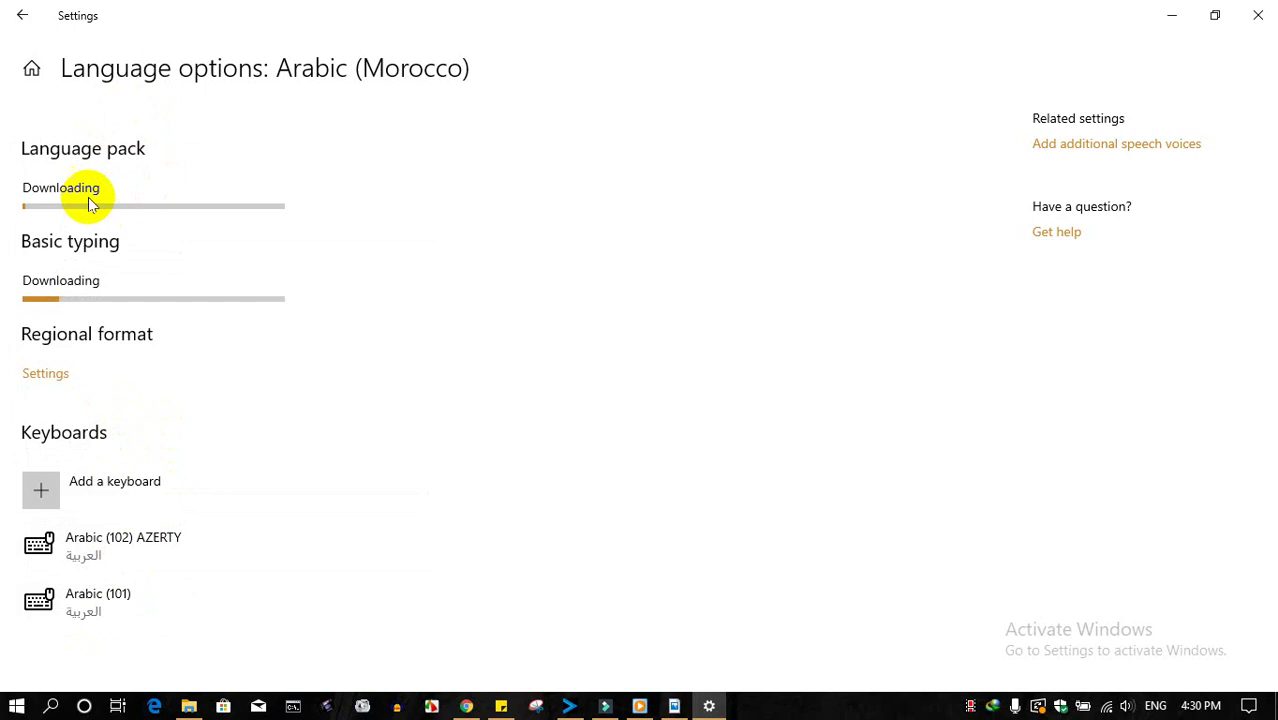
Step: Check the installation status of the language pack and the listed Arabic keyboards, and return to the Language page
click(73, 275)
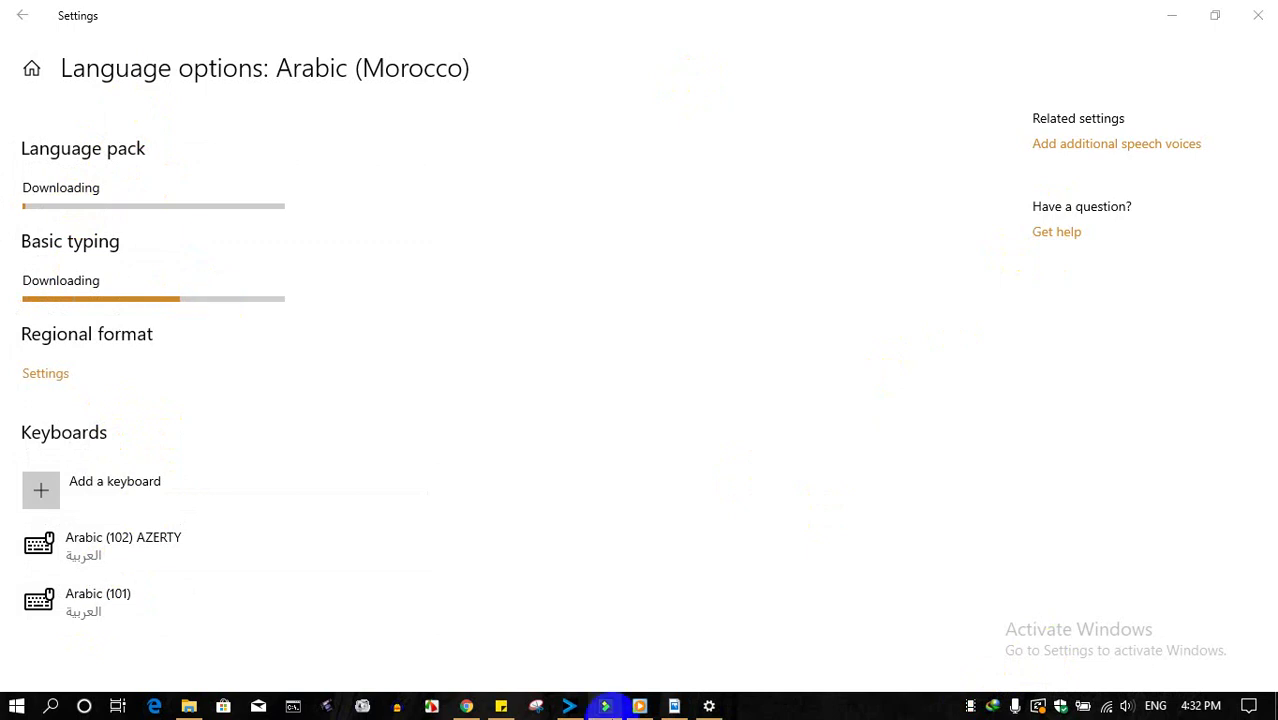
click(80, 292)
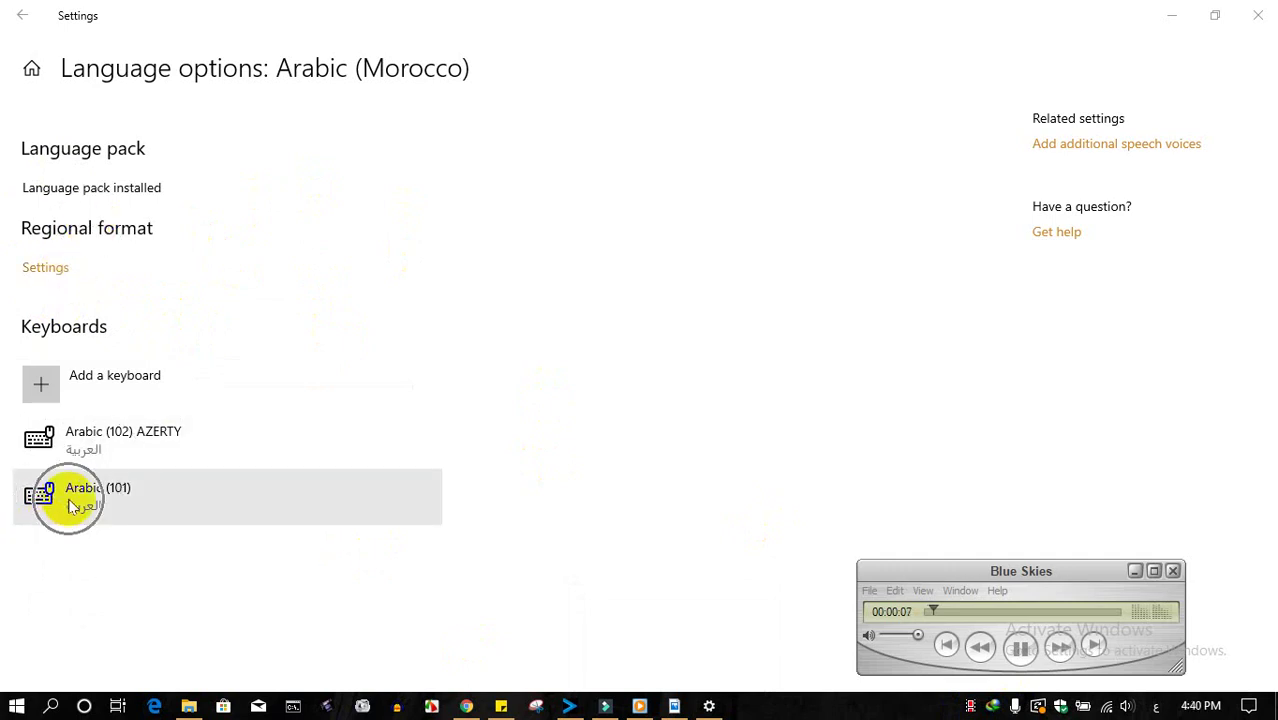
click(97, 447)
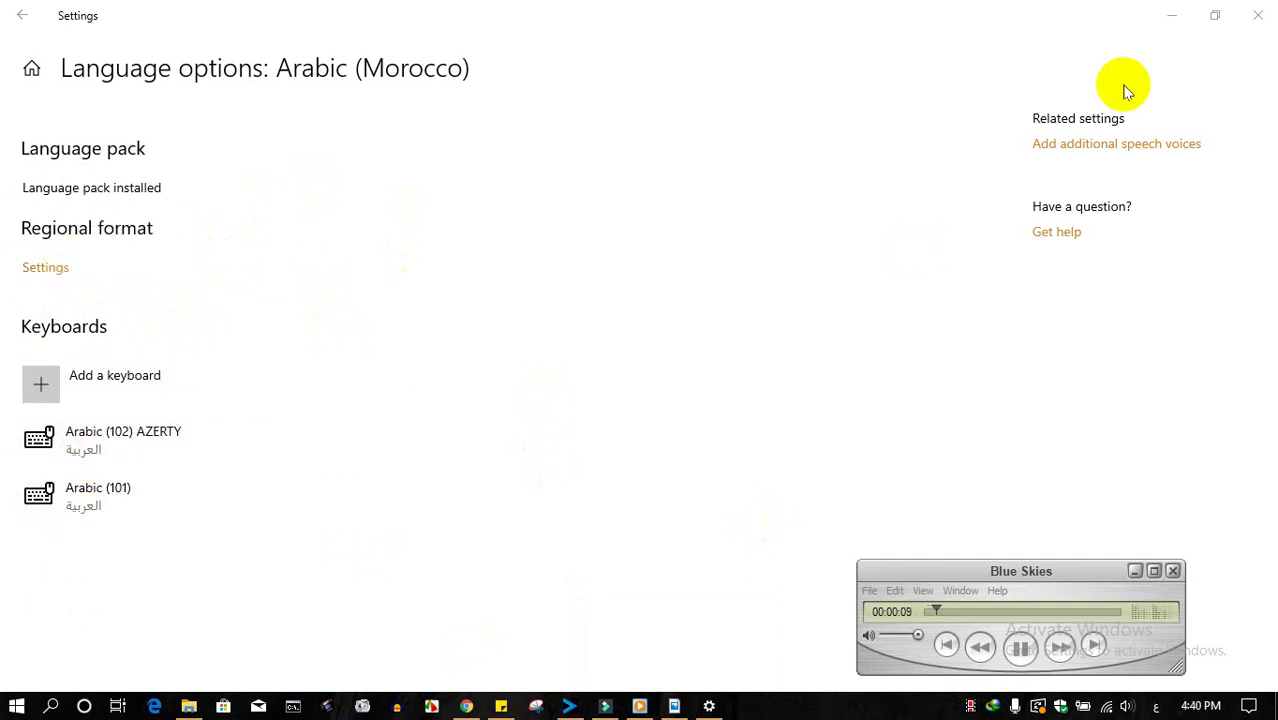
click(14, 9)
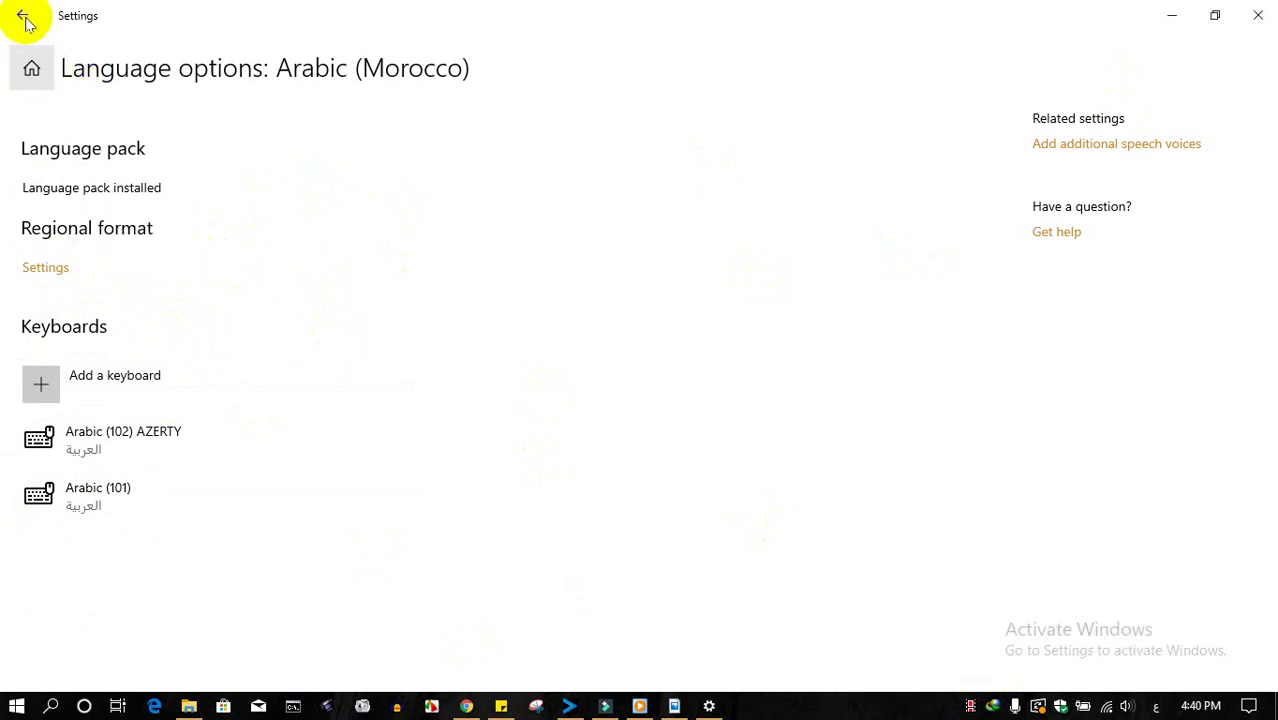